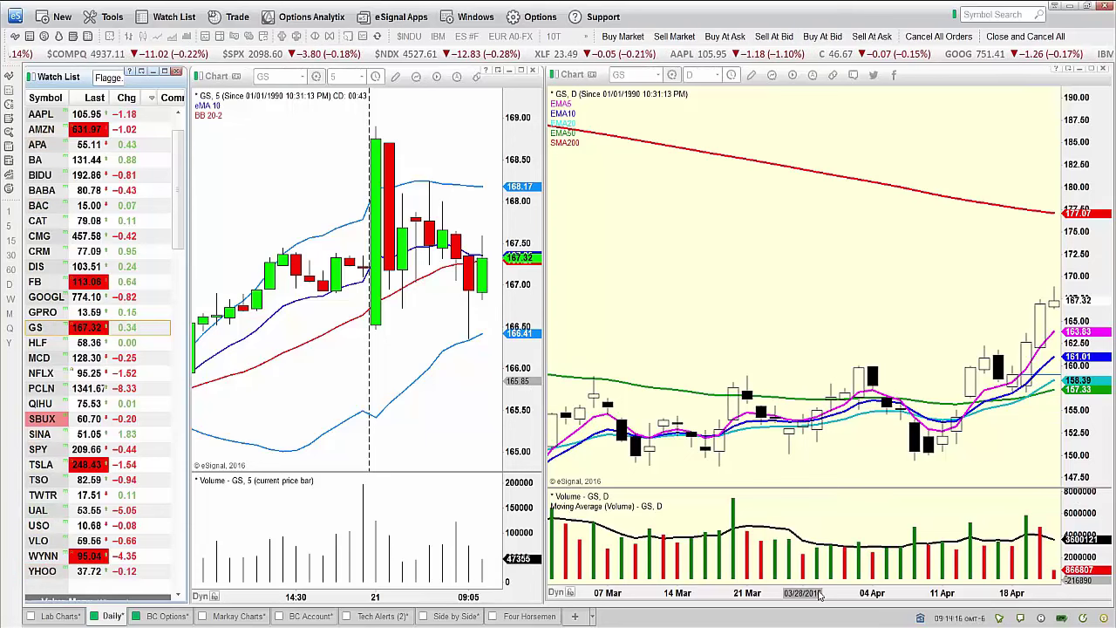
Switch to Paint in a maximized window and zoom its blank canvas to 200%.
scroll(820, 595, "up", 3)
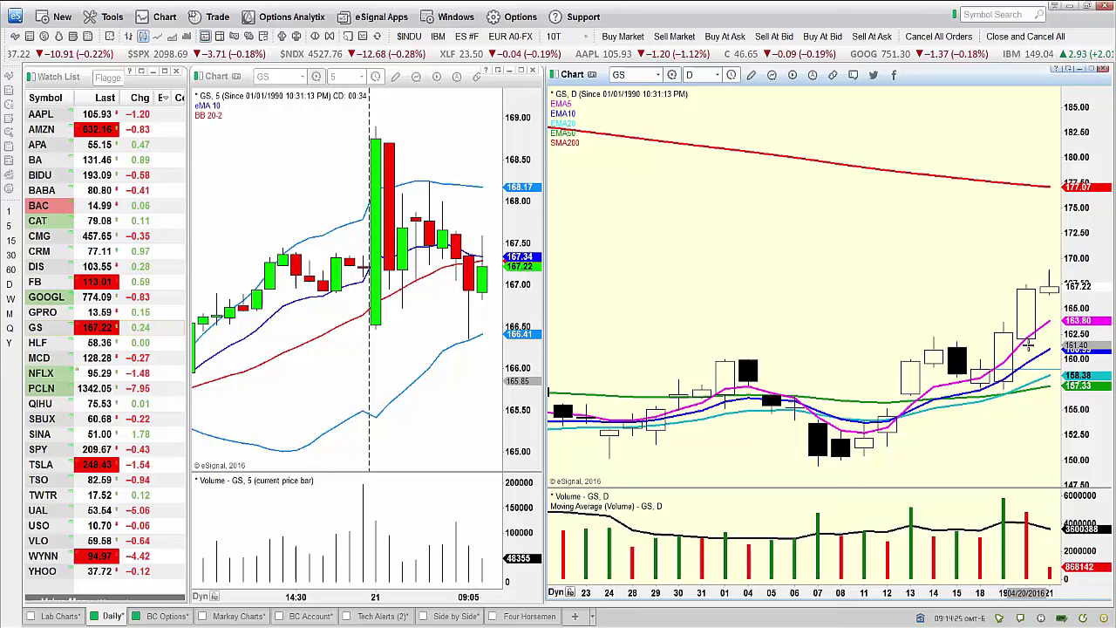
mouse_move(697, 627)
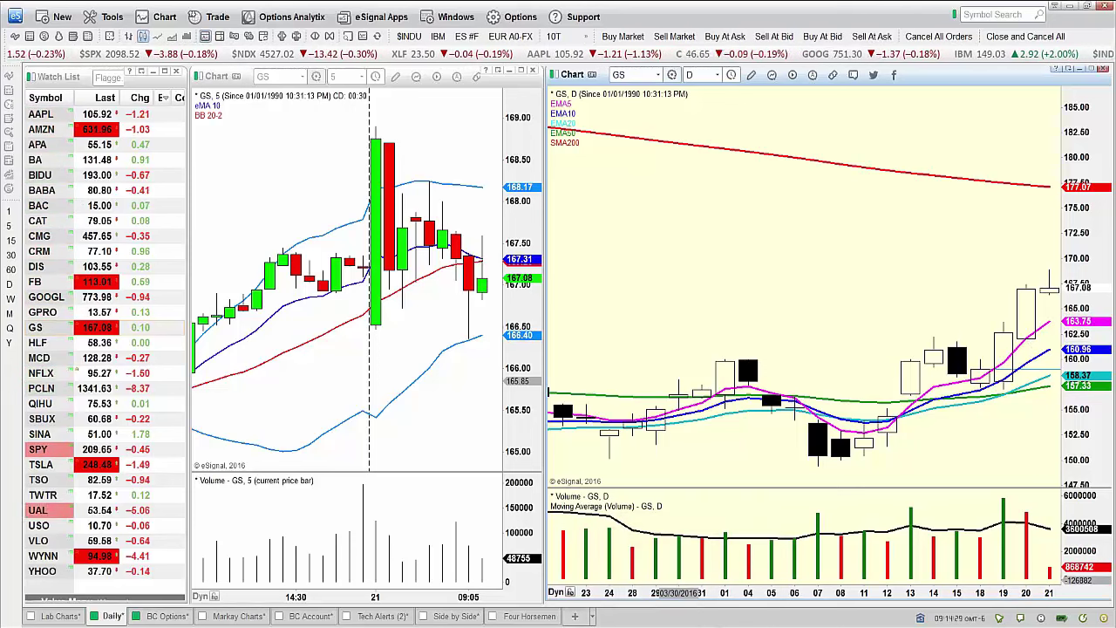
key("super")
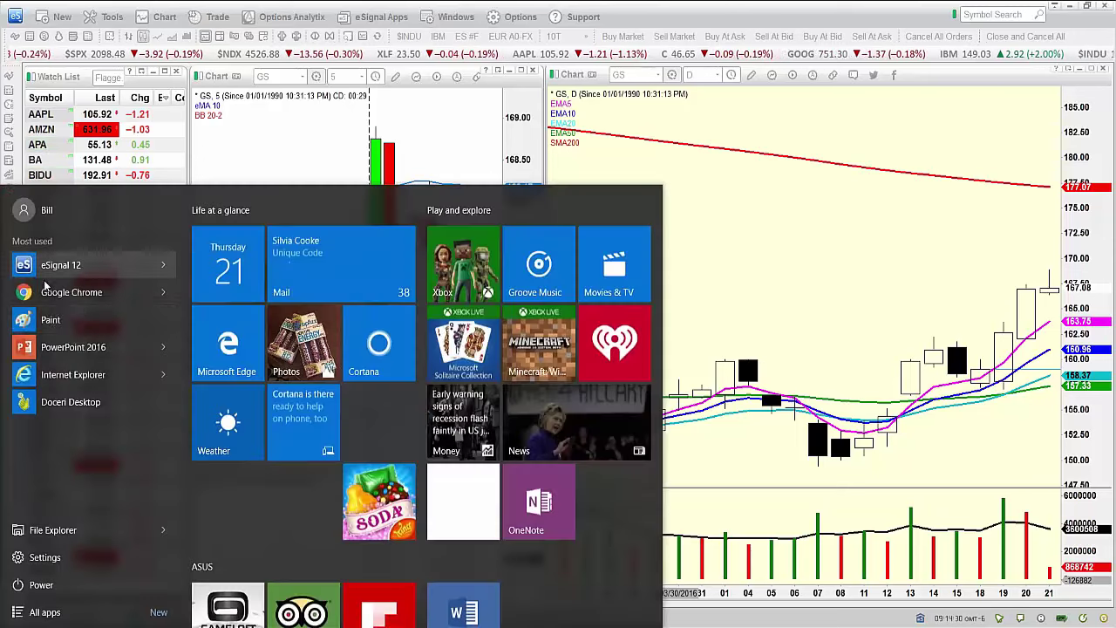
left_click(50, 320)
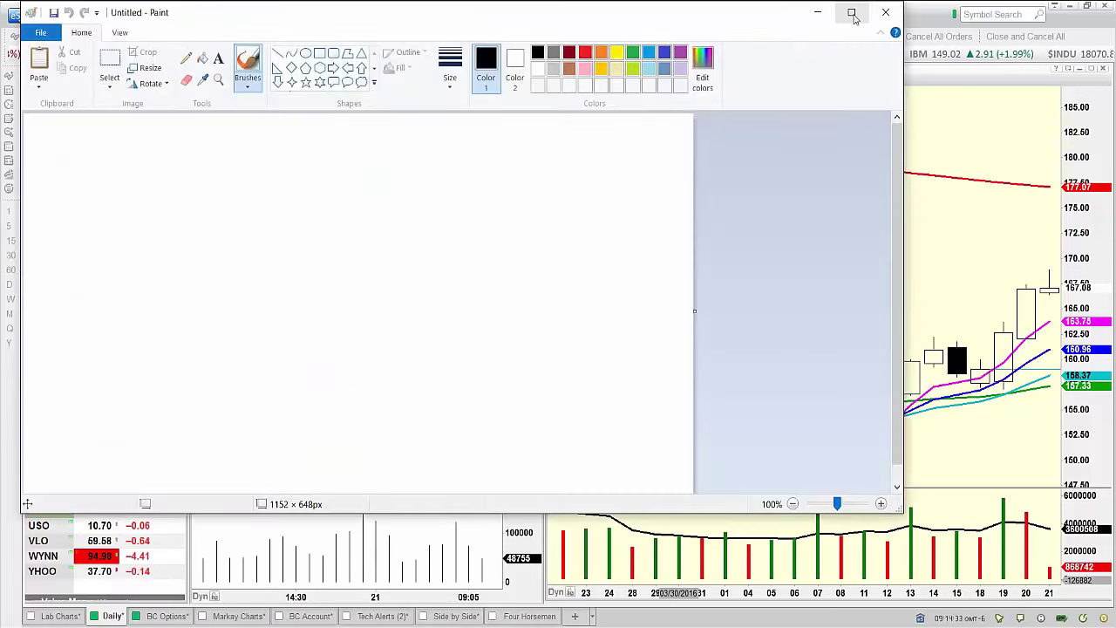
left_click(854, 15)
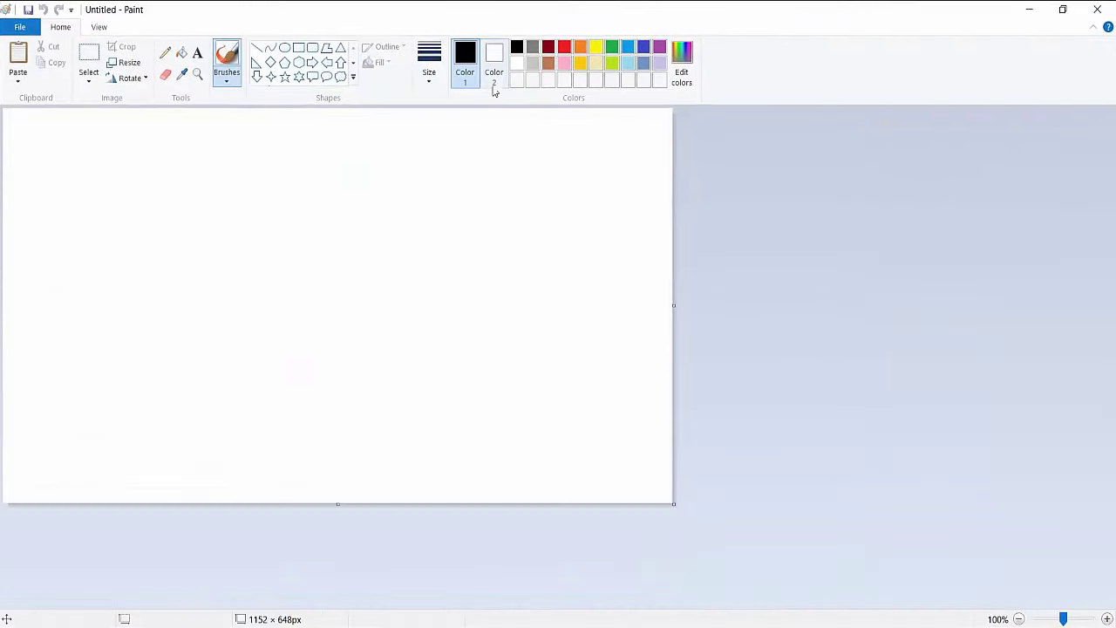
left_click(1109, 619)
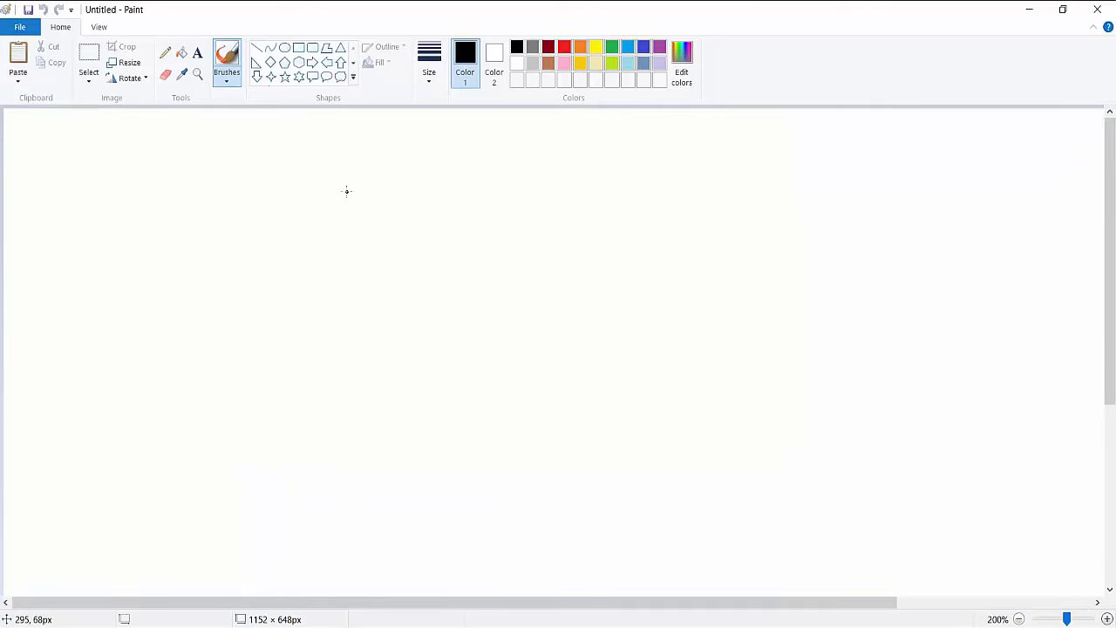
Add a black text label reading 159 near the lower-left part of the canvas.
left_click(198, 54)
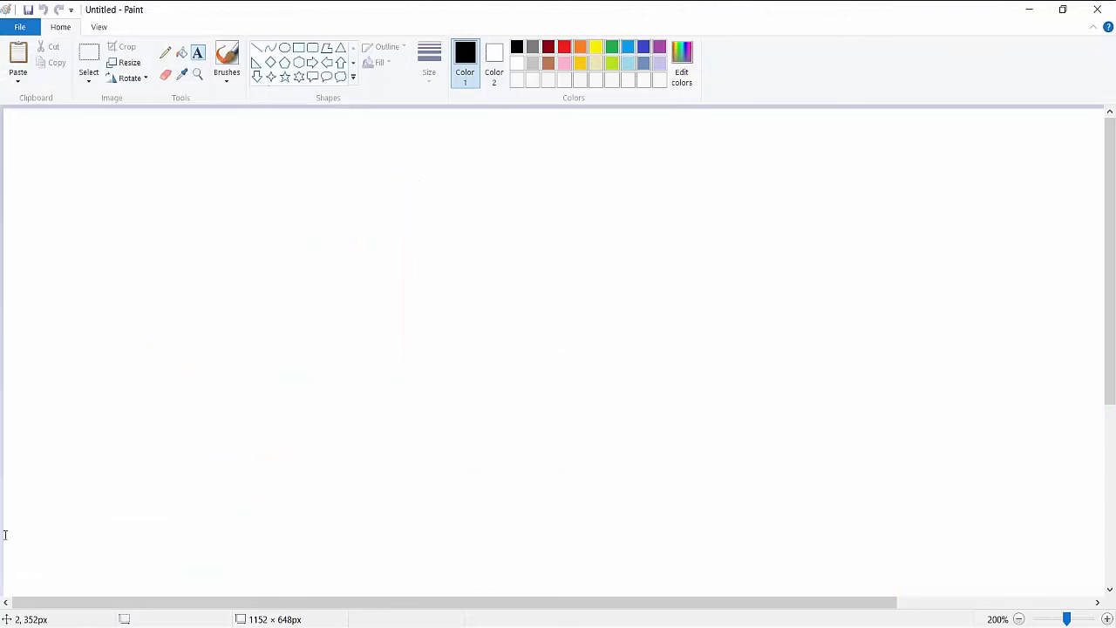
left_click(63, 446)
type("159")
left_click(269, 470)
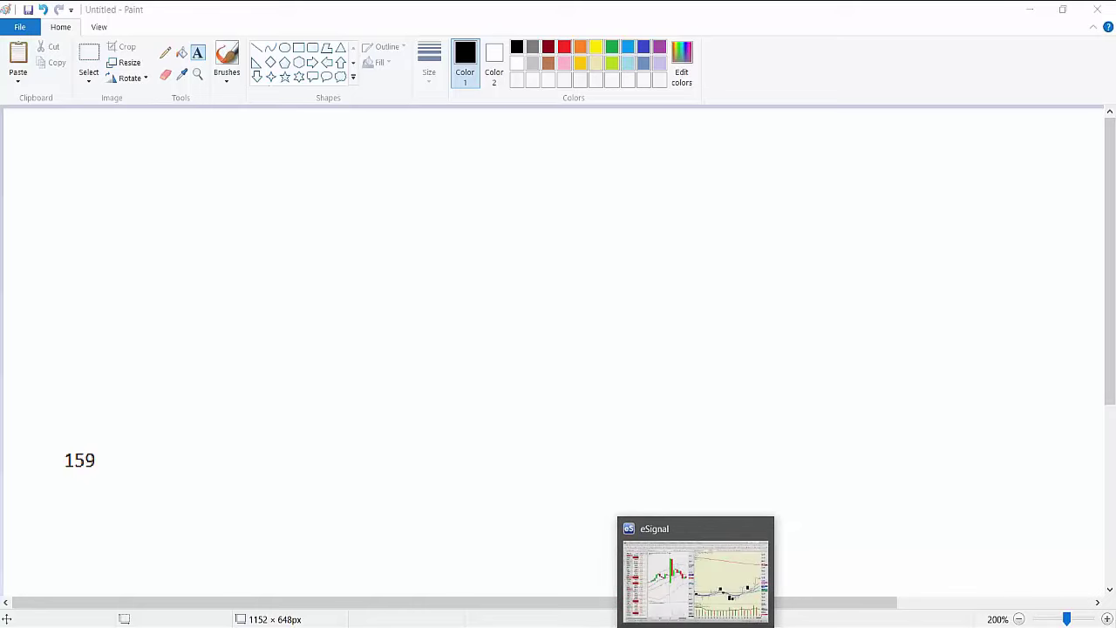
Check the GS chart in eSignal, and return to the Paint canvas.
left_click(696, 623)
left_click(551, 355)
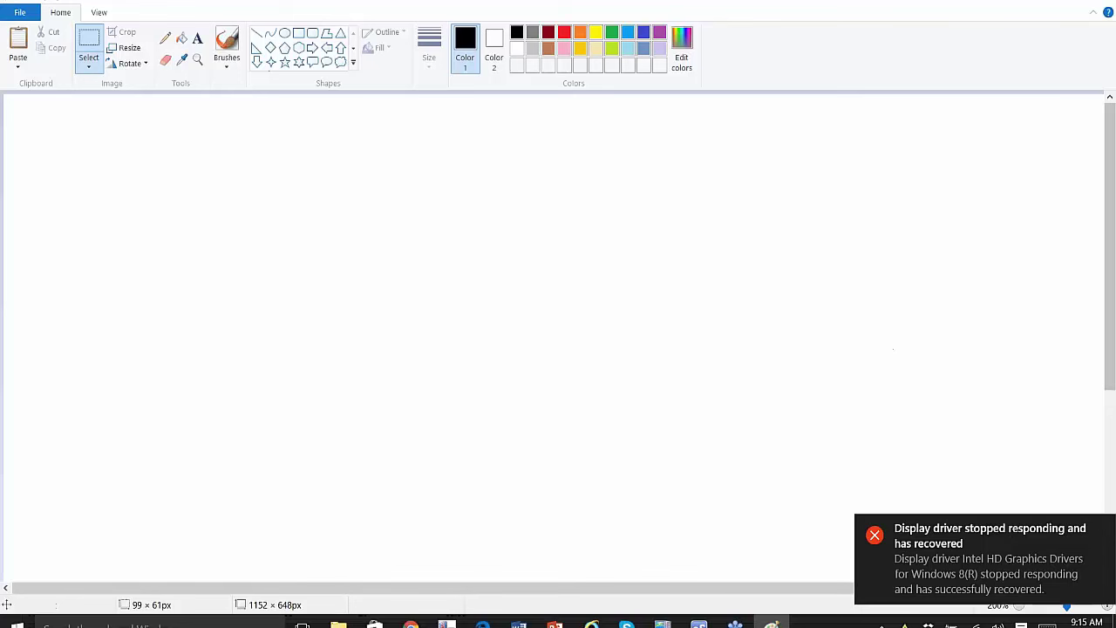
left_click(1102, 529)
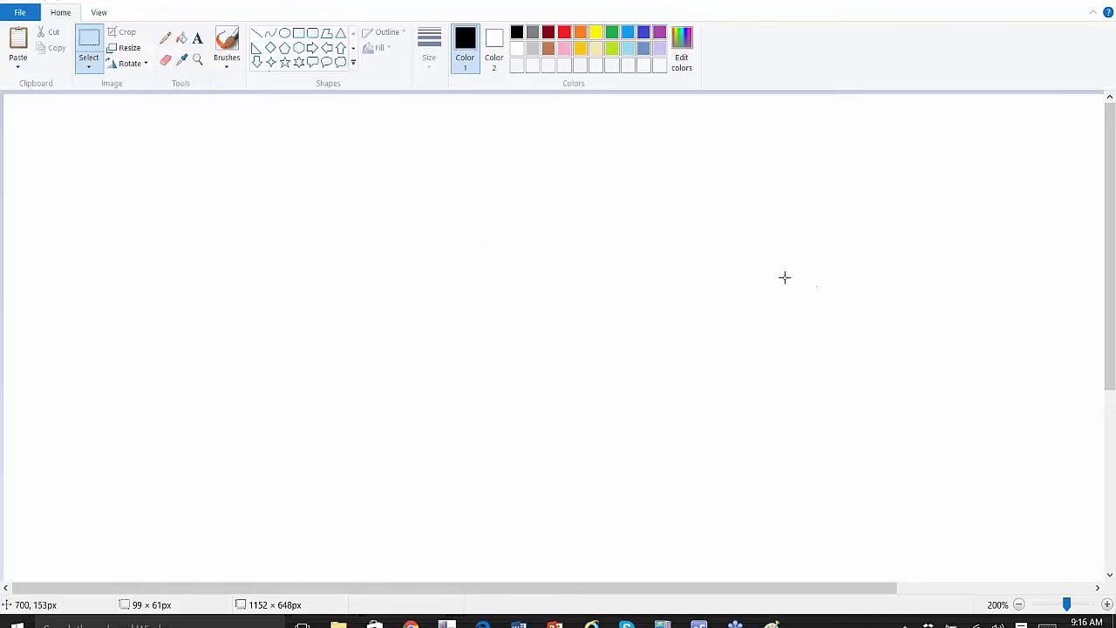
Add a black text label reading 158 near the lower-left part of the blank canvas.
left_click(198, 40)
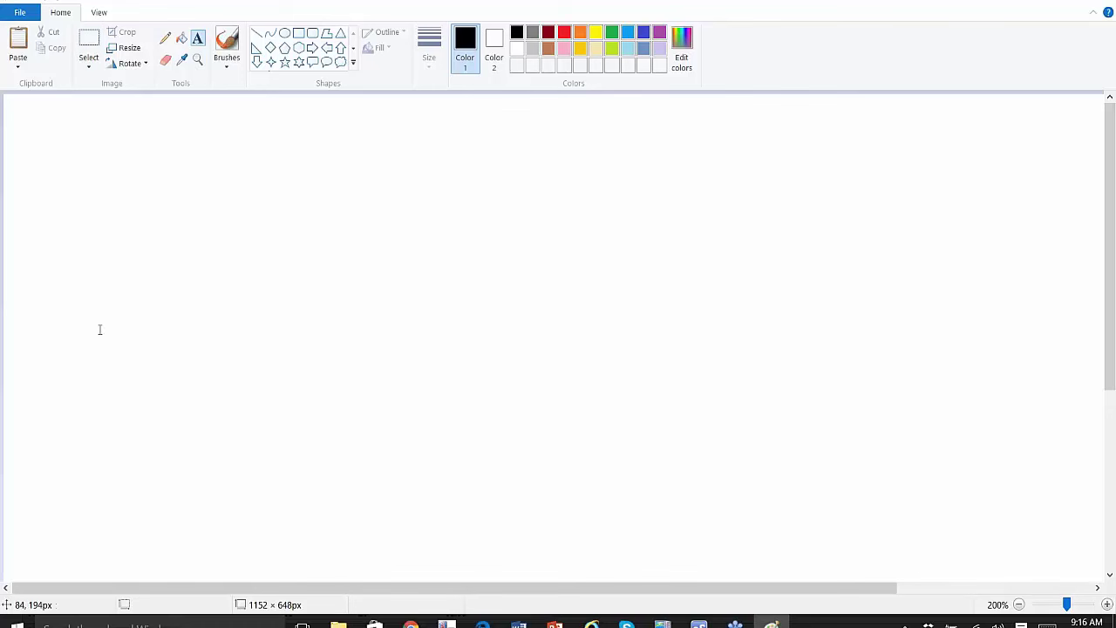
left_click(53, 443)
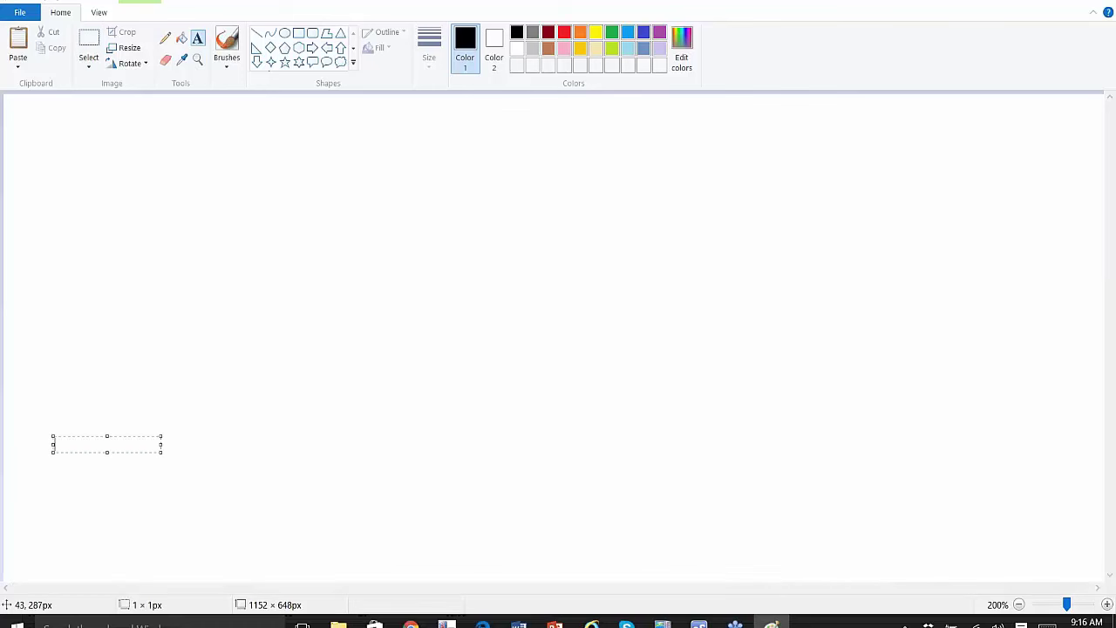
type("15")
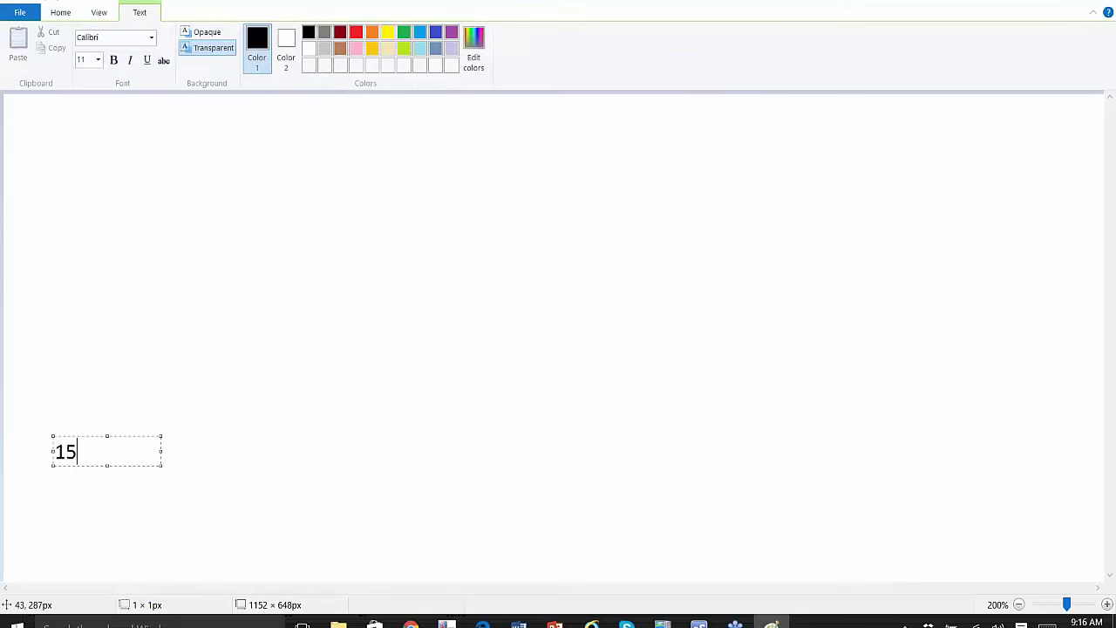
type("8")
Add a light blue text label reading "157.50 stop" below and to the right of the 158 label.
left_click(356, 32)
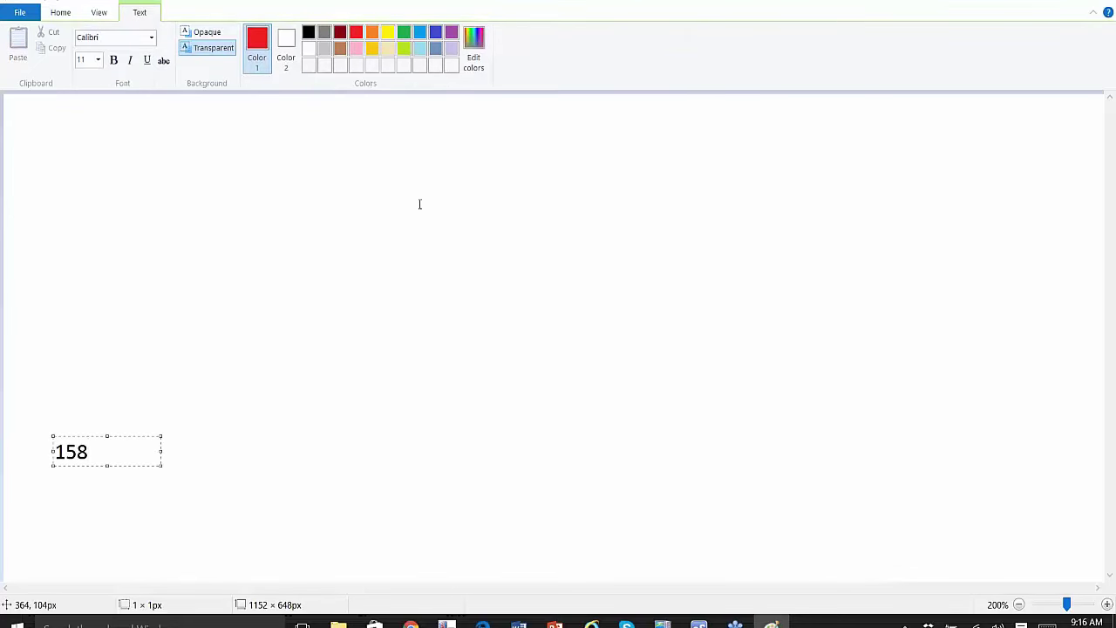
left_click(420, 34)
left_click(132, 521)
left_click(131, 522)
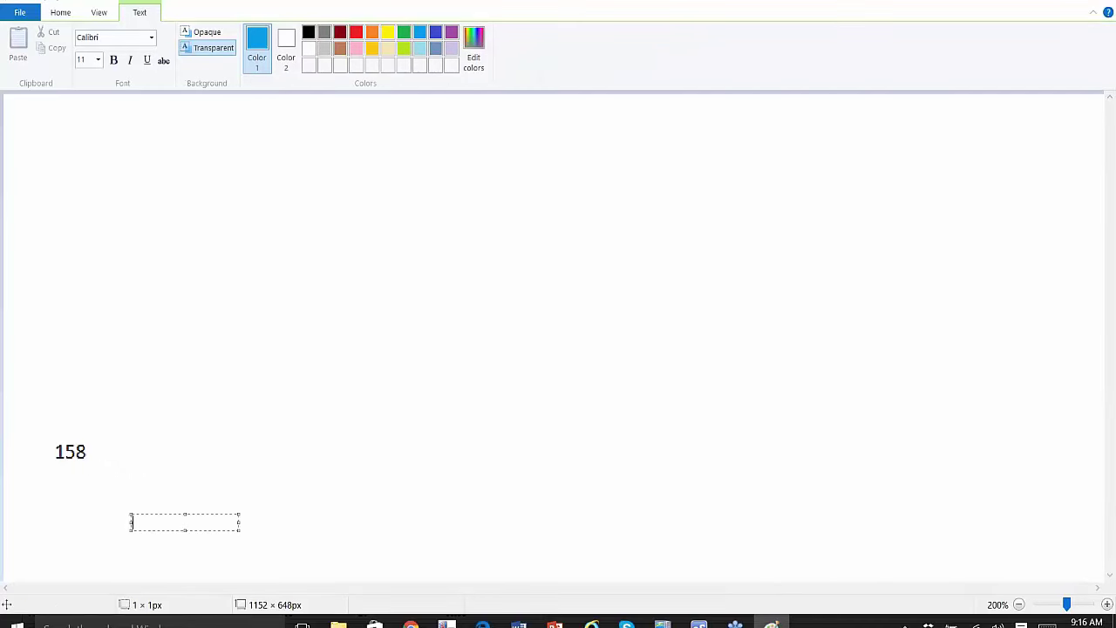
type("157.50 stop")
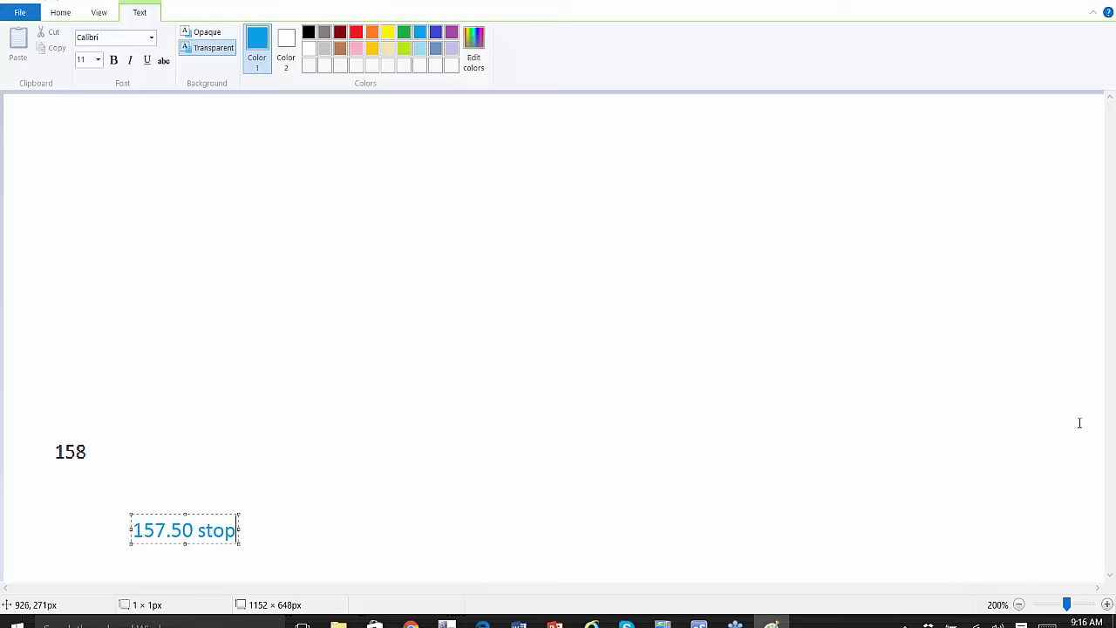
left_click(768, 426)
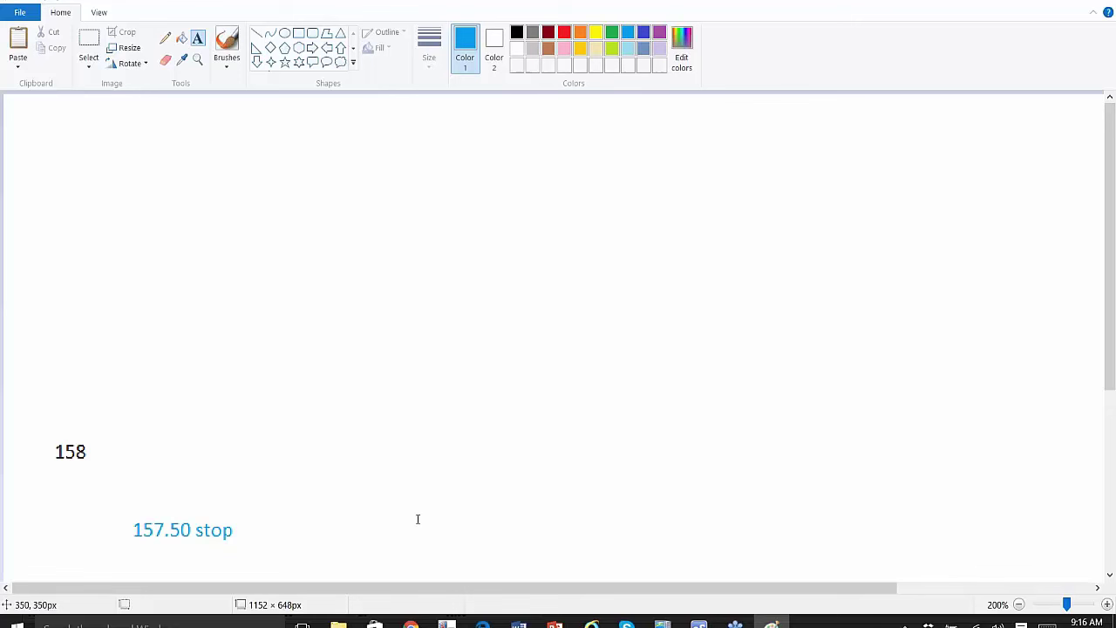
Start a red text label beside the blue stop label reading "157.50 c" with "$3.95" on a second line.
left_click(564, 33)
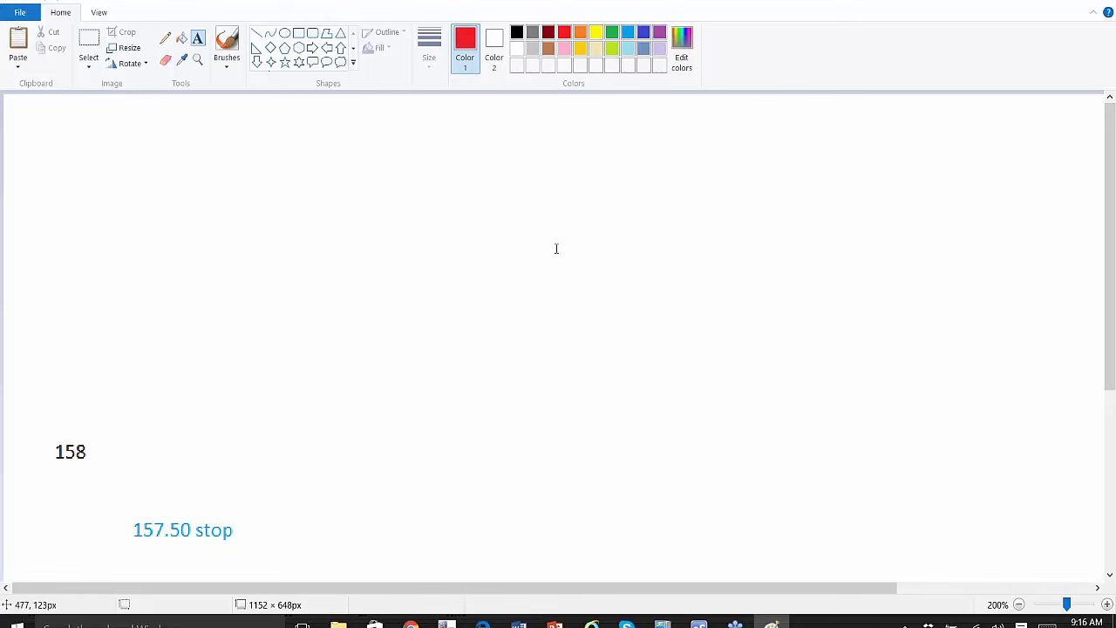
left_click(366, 523)
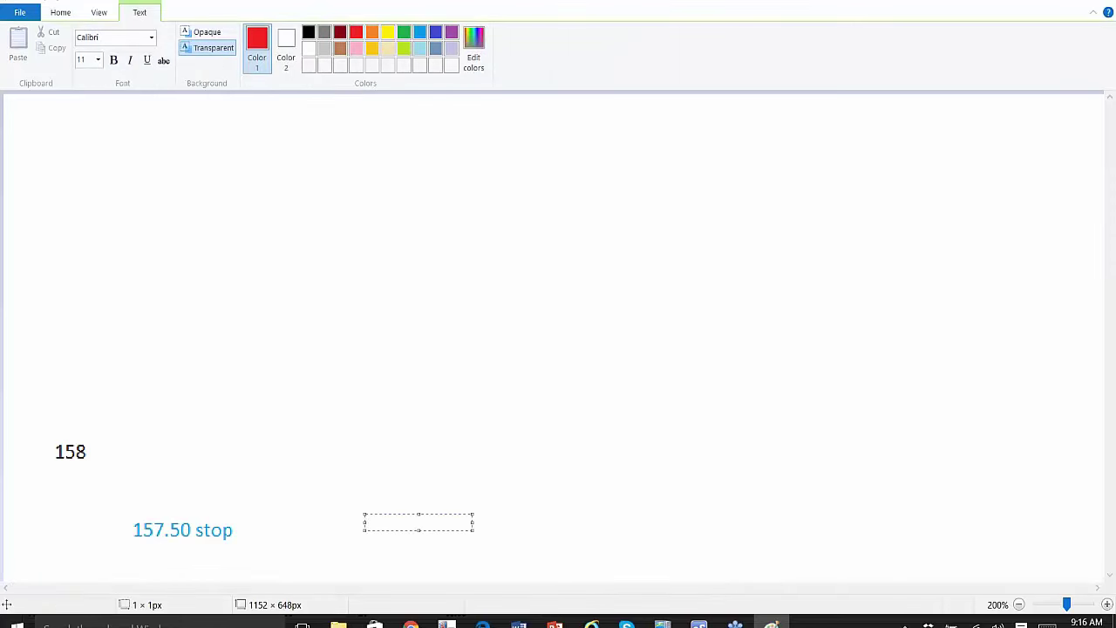
type("157.50 c")
key("Return")
type("$3.95")
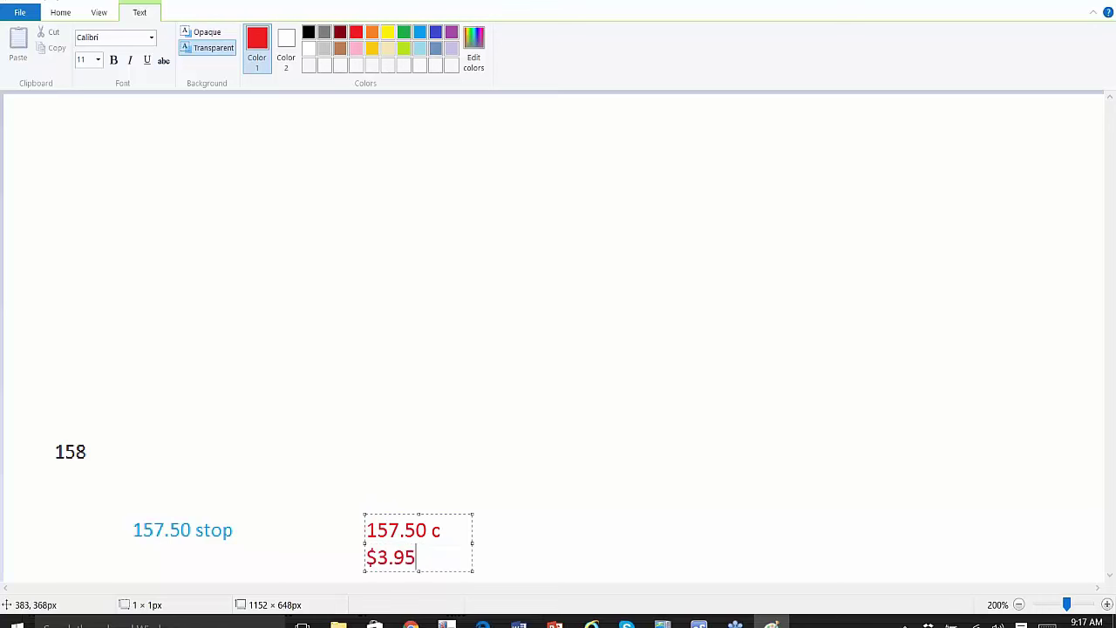
Replace the $3.95 price in the red label with "$4", placed on the same line as "157.50 c".
key("BackSpace")
key("BackSpace")
key("BackSpace")
key("BackSpace")
key("BackSpace")
key("BackSpace")
type("$4")
Widen the red label's text box and append ".50 delta" after the $4 price.
left_click_drag(474, 543, 715, 541)
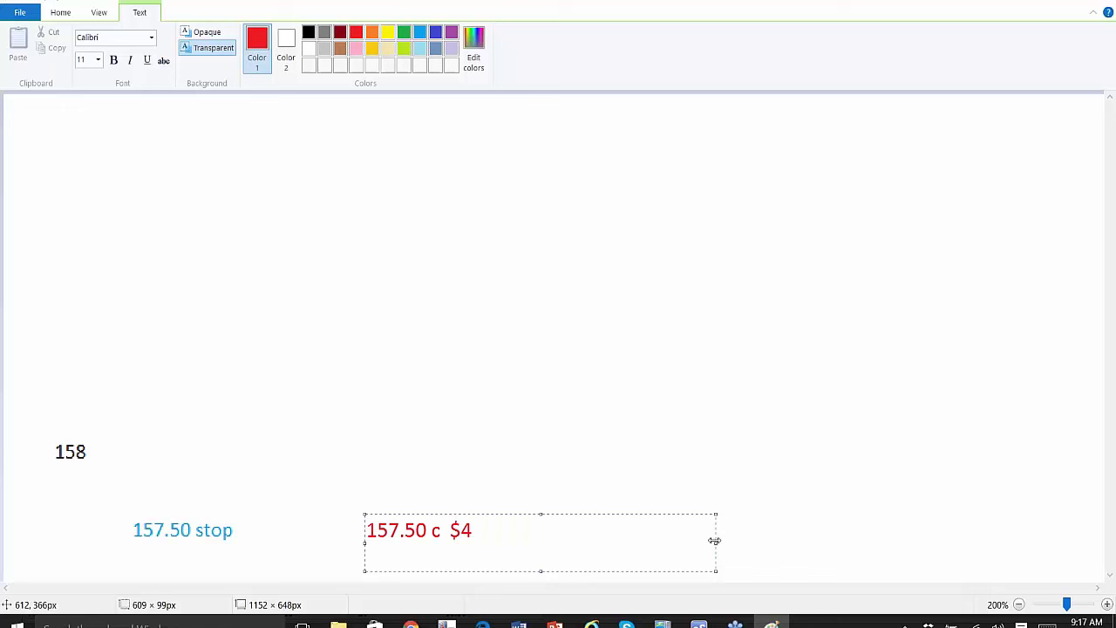
type(".50 delta")
left_click(439, 452)
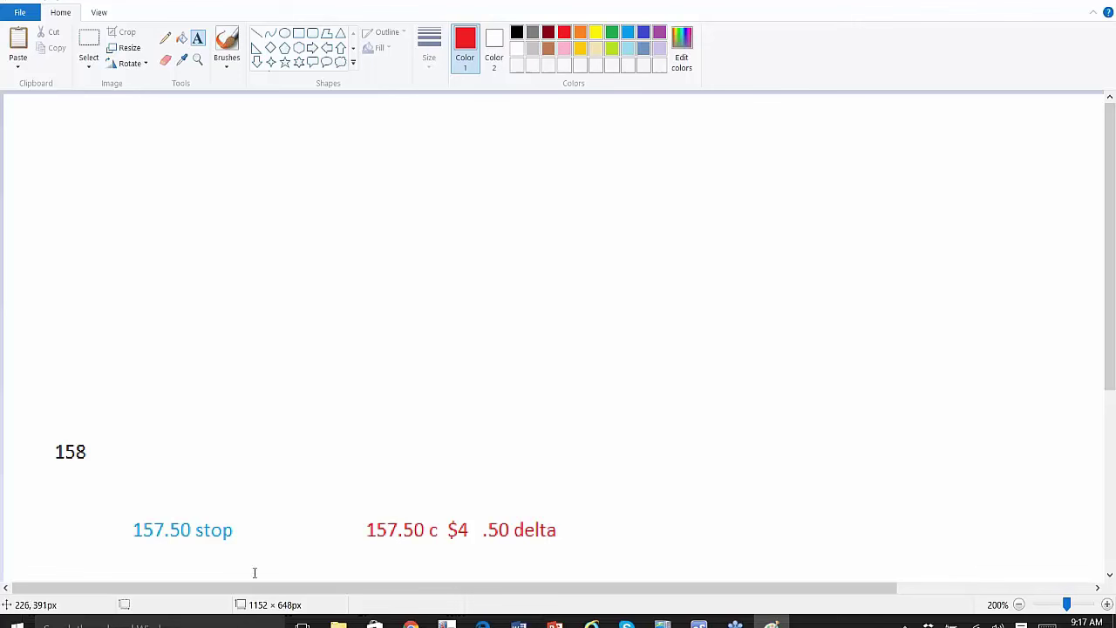
Draw a black left arrow of about 98 × 20 px pointing at 158 and a light blue one pointing at "157.50 stop".
left_click(326, 48)
left_click(517, 32)
left_click_drag(254, 439, 138, 462)
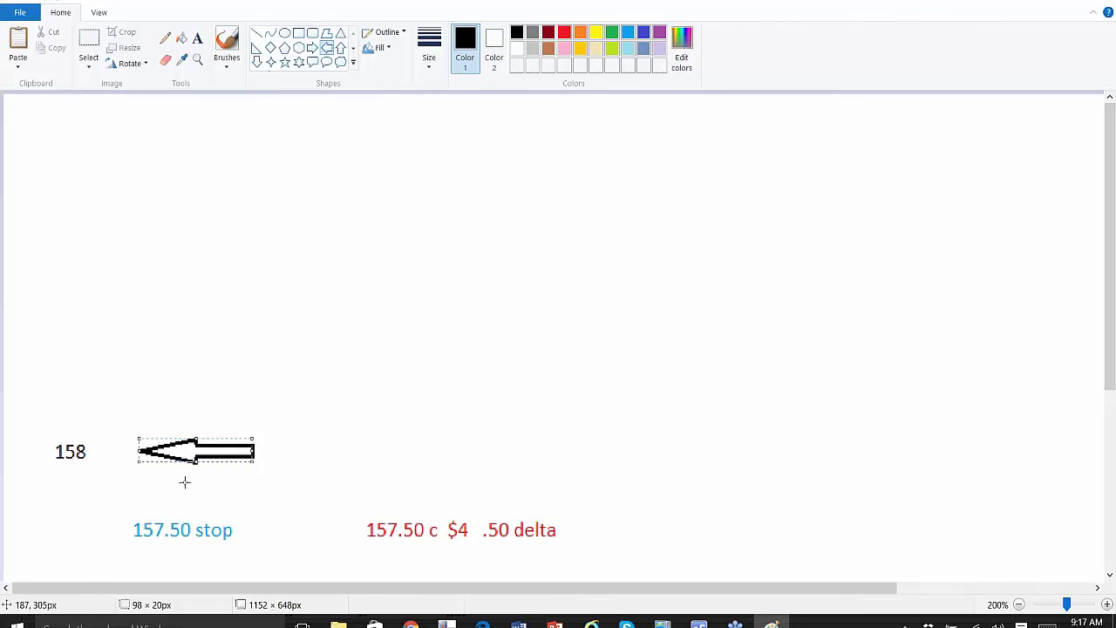
left_click(184, 481)
left_click(627, 32)
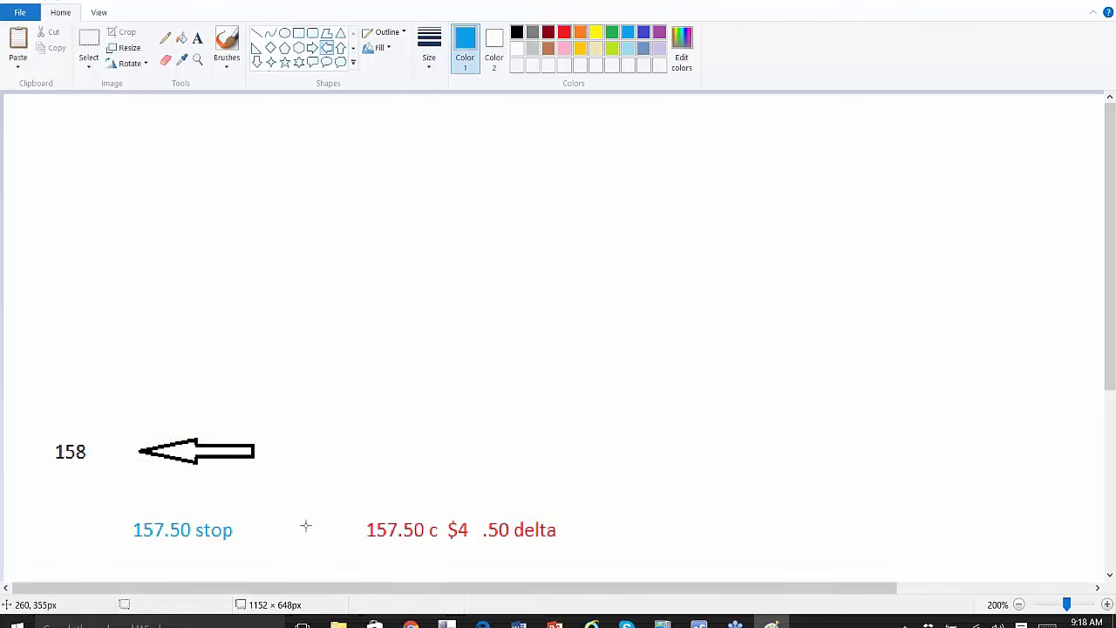
left_click_drag(317, 518, 246, 540)
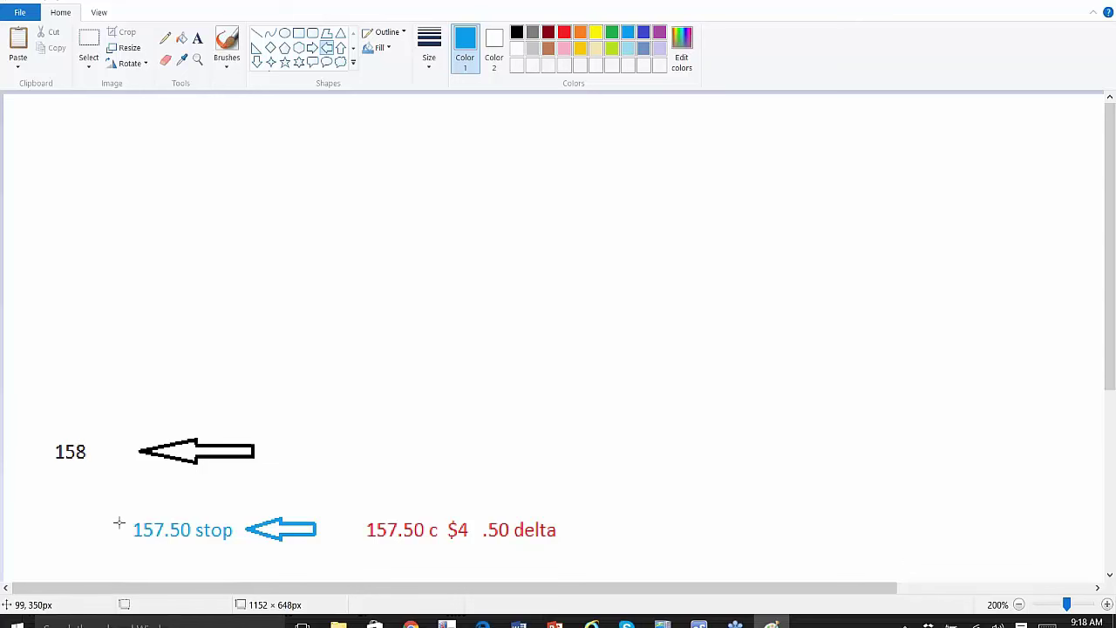
Move the red "157.50 c $4 .50 delta" label up, to a height between the 158 and stop labels.
left_click_drag(1110, 385, 1110, 485)
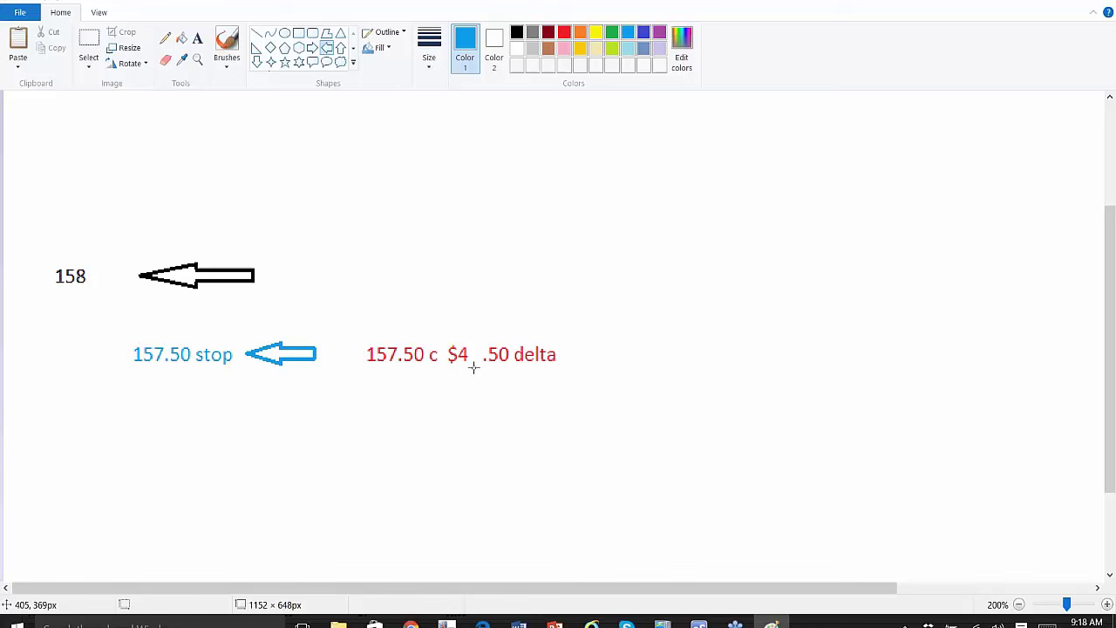
left_click(89, 41)
left_click_drag(359, 320, 572, 383)
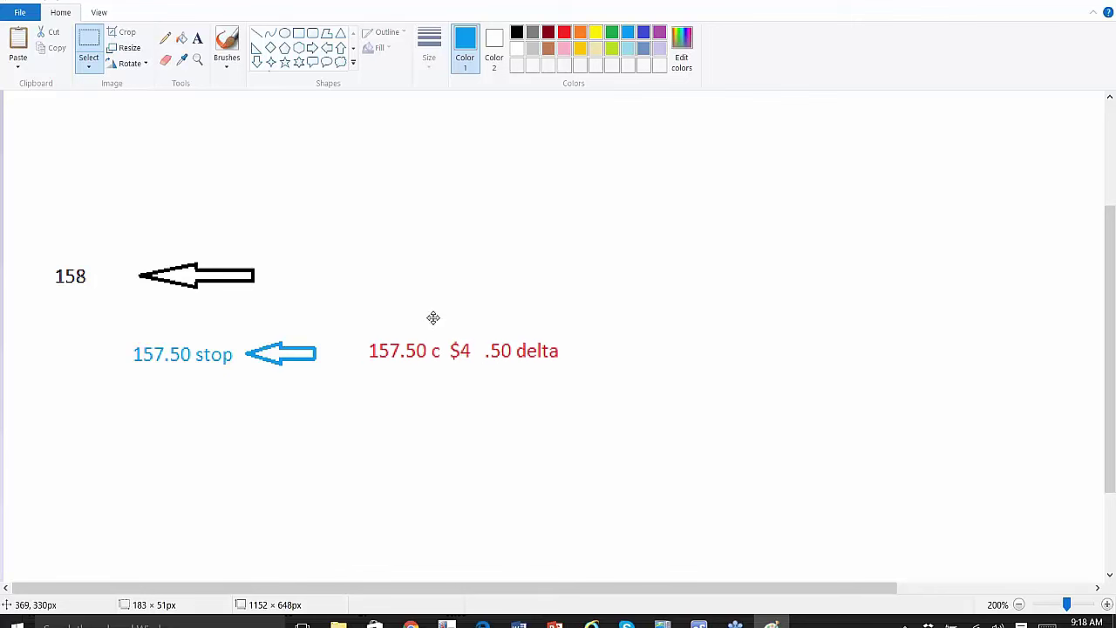
left_click_drag(430, 323, 433, 279)
Add an indigo text label below the red one reading "sell 157.50 c $3.75 stop".
left_click(200, 40)
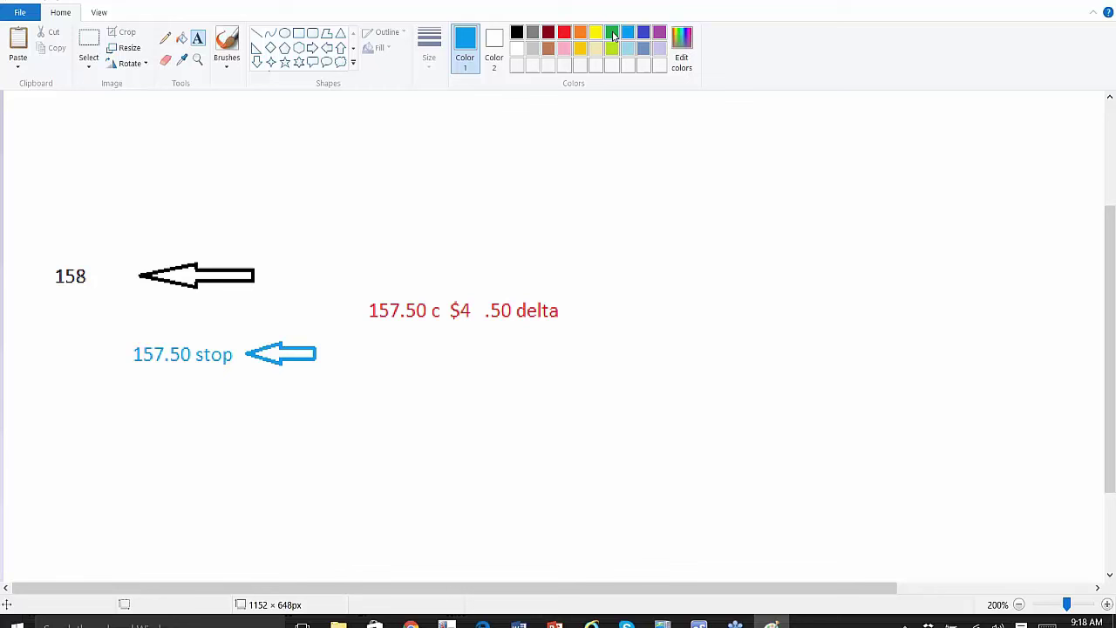
left_click(644, 33)
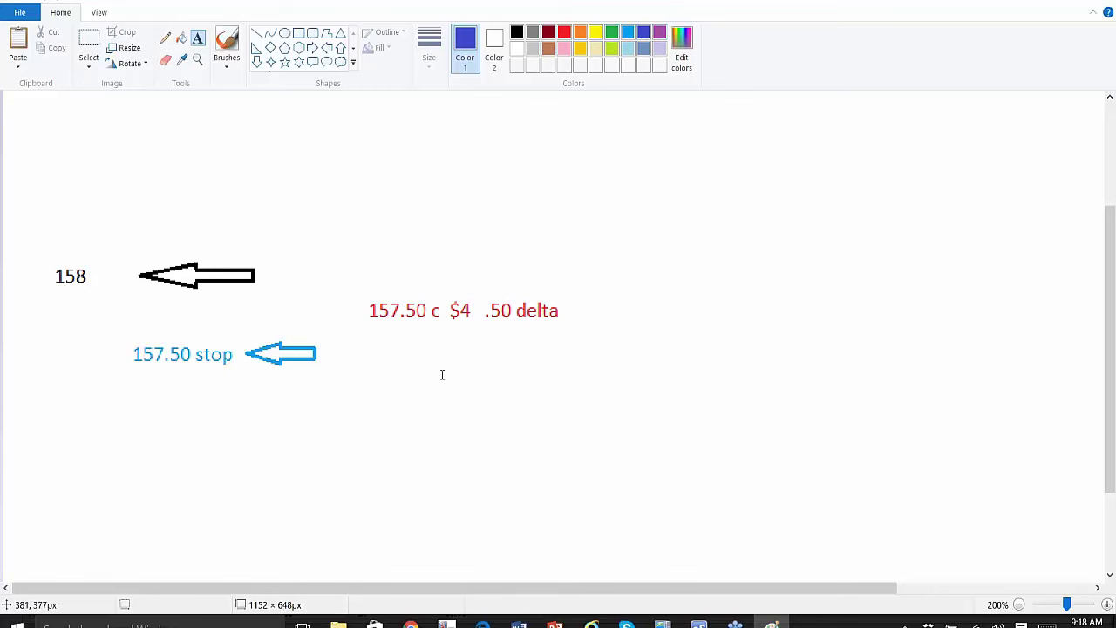
left_click(369, 356)
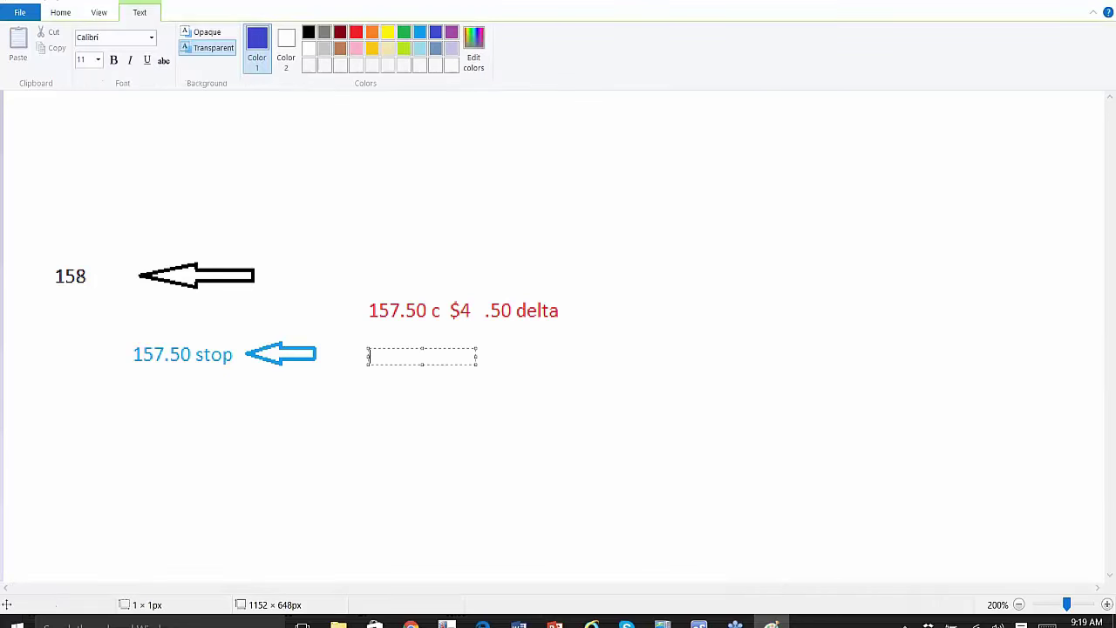
type("sell 1")
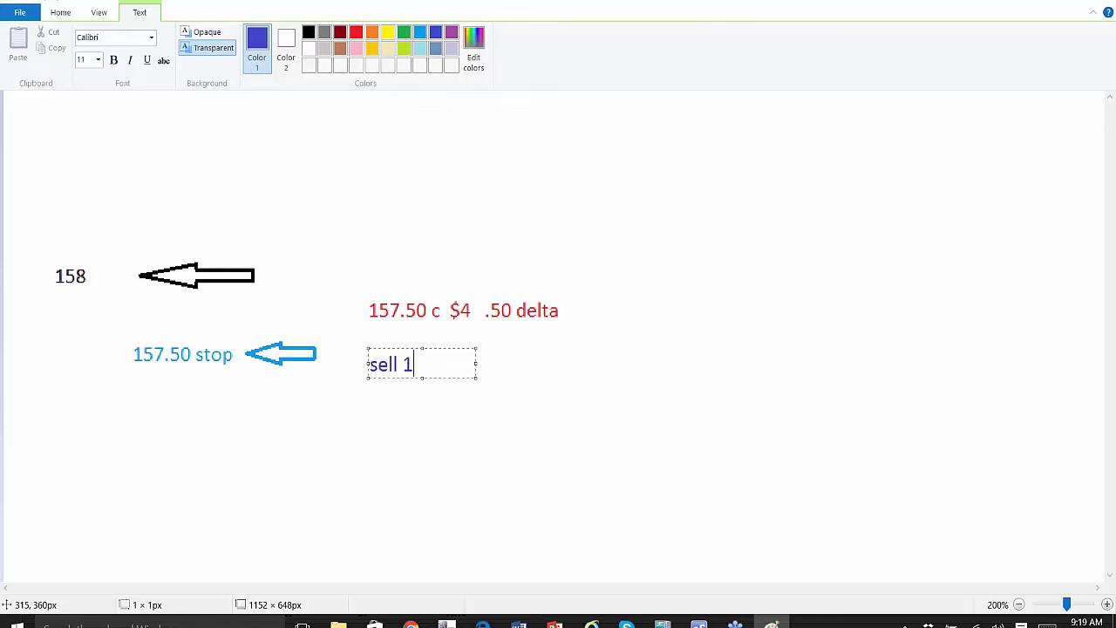
type("57.50 c $3")
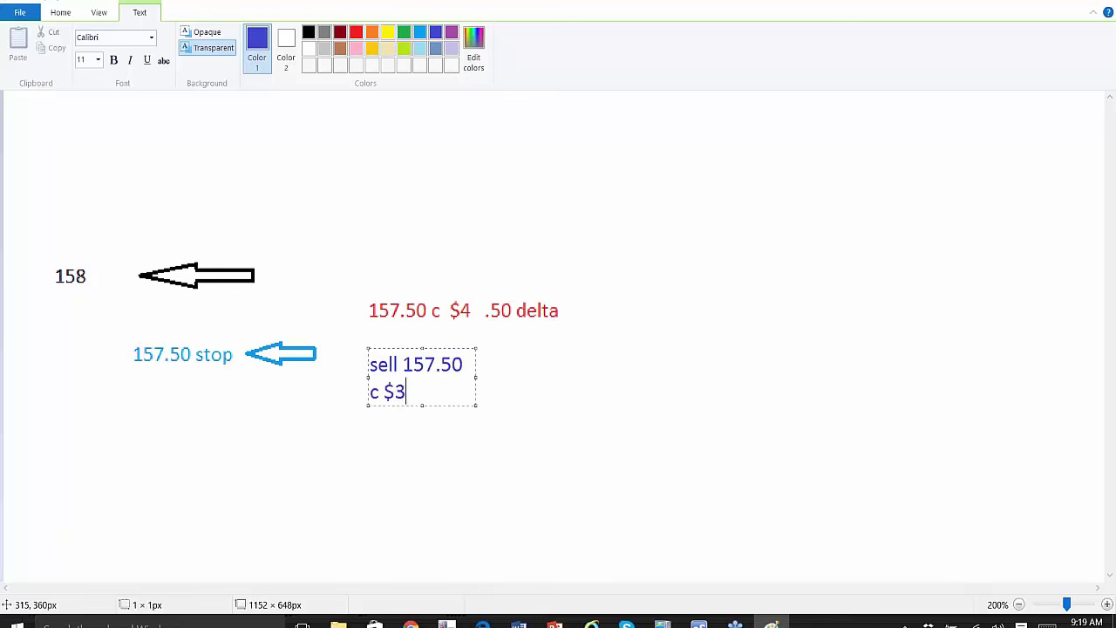
type(".75 stop")
left_click(610, 468)
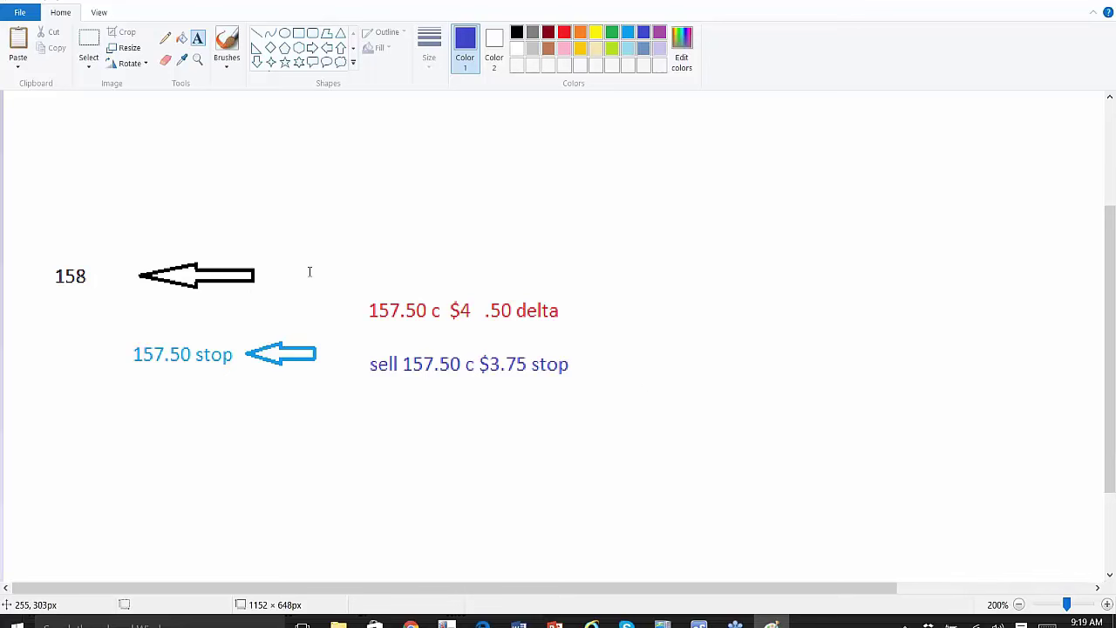
Draw a dark red vertical line between the stock labels and the option labels, extending it up to the top edge of the canvas.
left_click(256, 33)
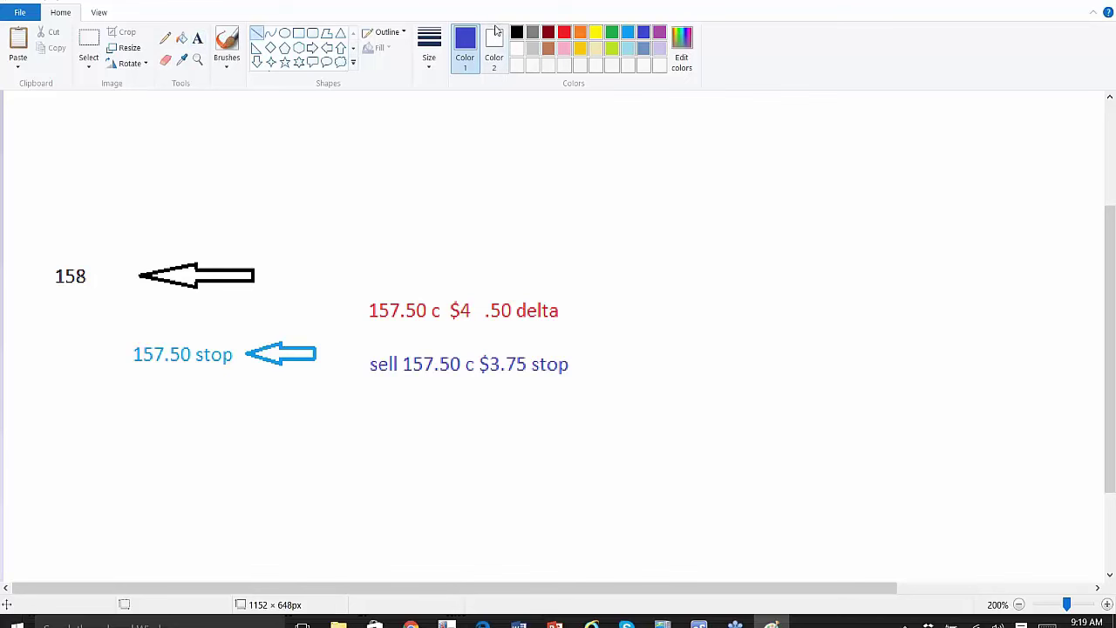
left_click(549, 32)
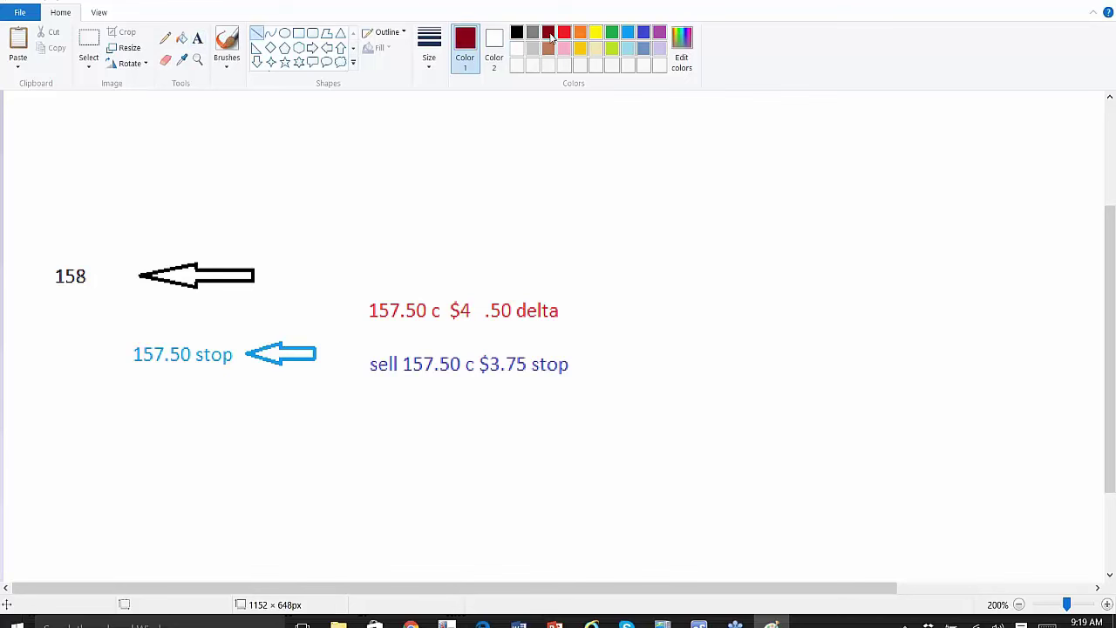
mouse_move(331, 98)
left_mouse_down()
mouse_move(329, 573)
mouse_move(341, 573)
mouse_move(331, 577)
left_mouse_up()
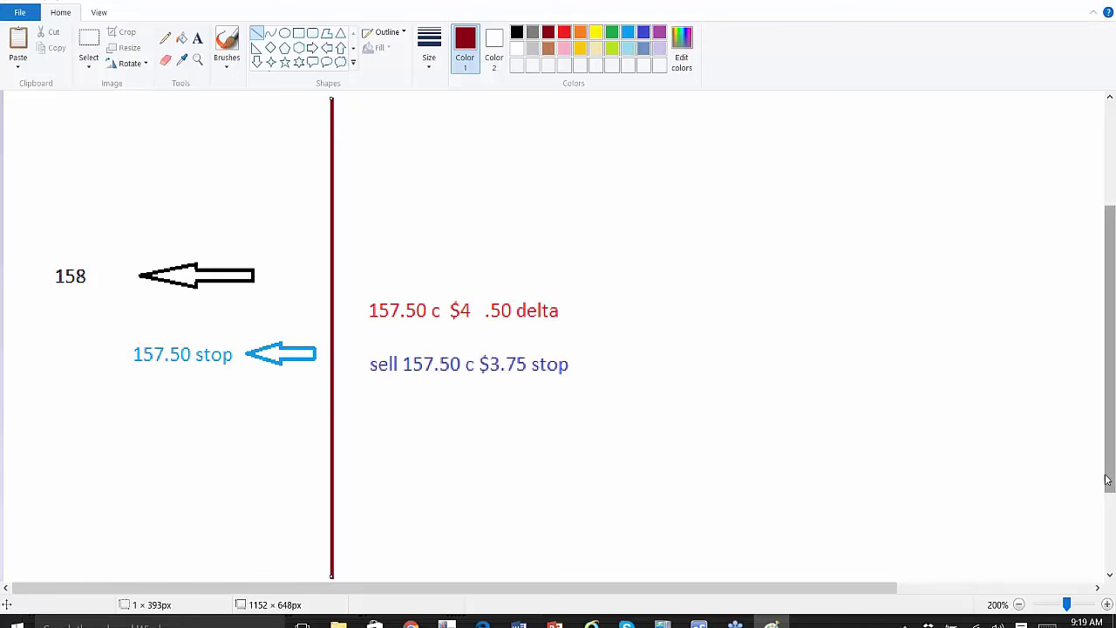
left_click_drag(1110, 479, 1110, 378)
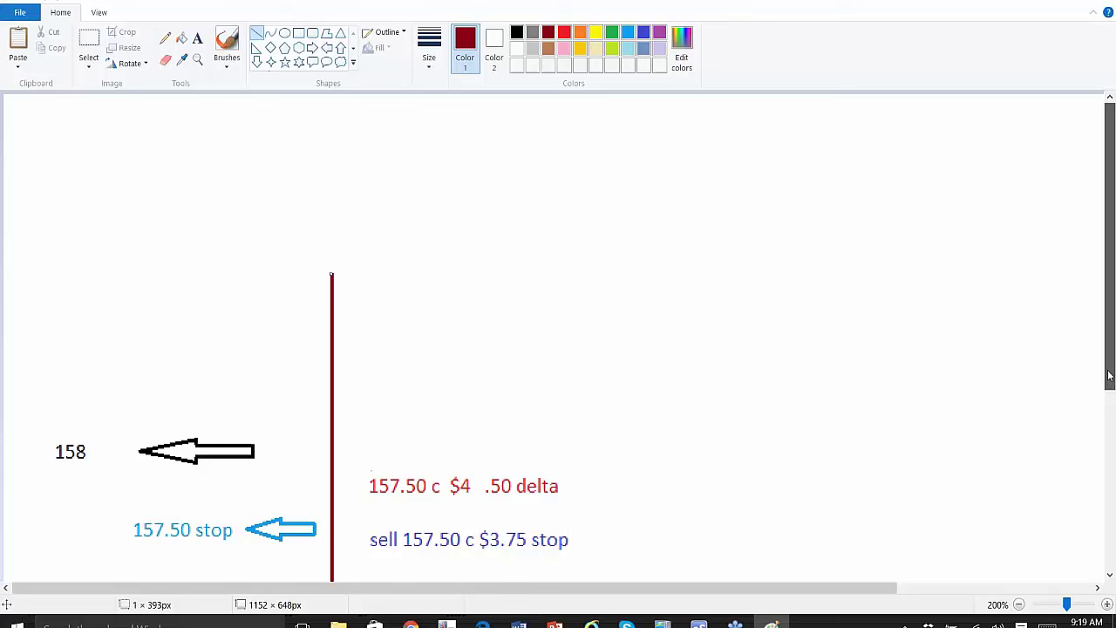
left_click_drag(331, 273, 331, 16)
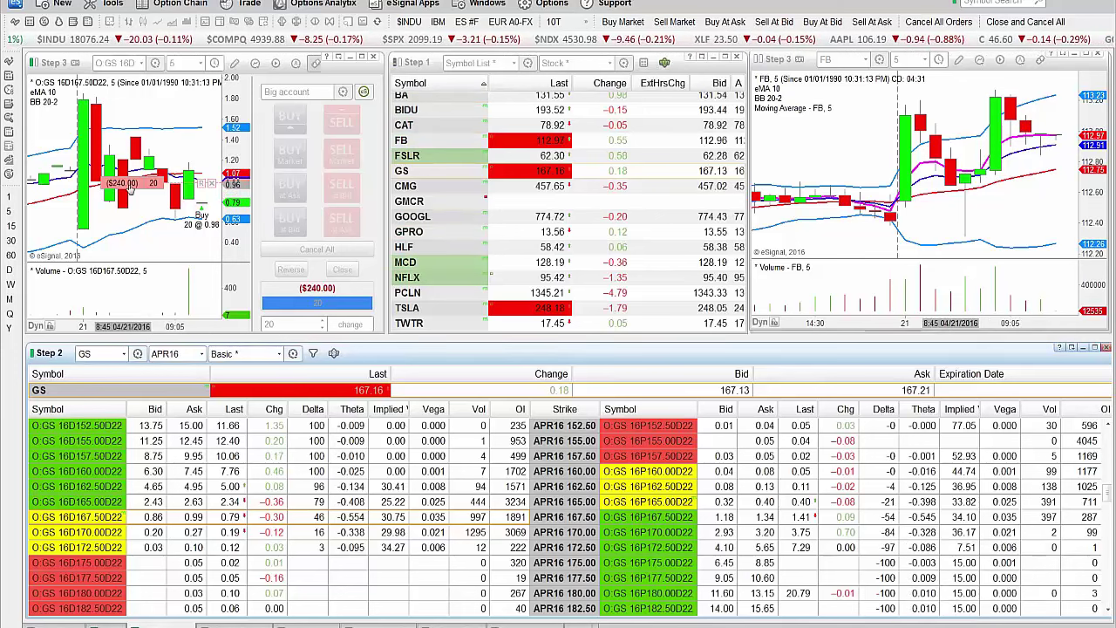
In eSignal, place a sell stop order for 20 contracts at 0.74 on the open GS 167.50 call position.
left_click(128, 192)
right_click(129, 184)
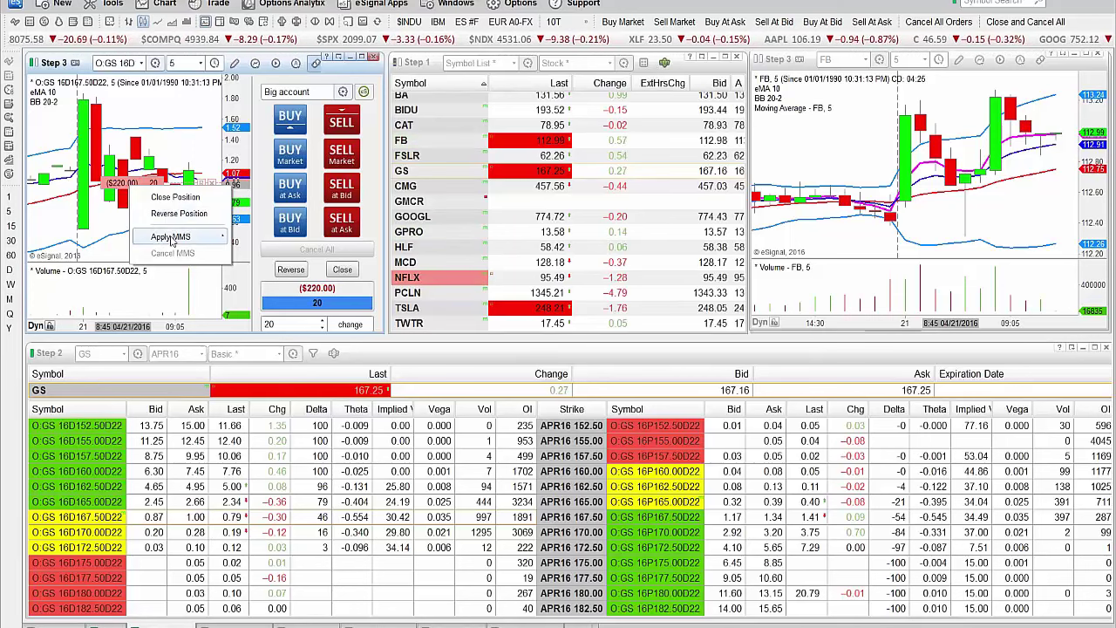
mouse_move(172, 237)
left_click(262, 238)
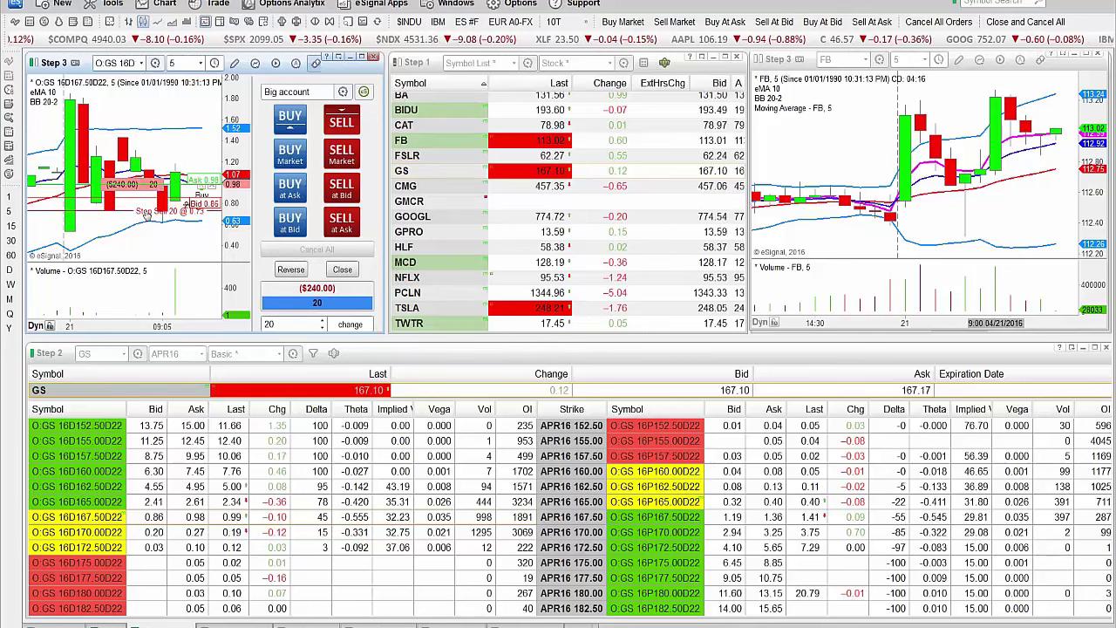
double_click(149, 217)
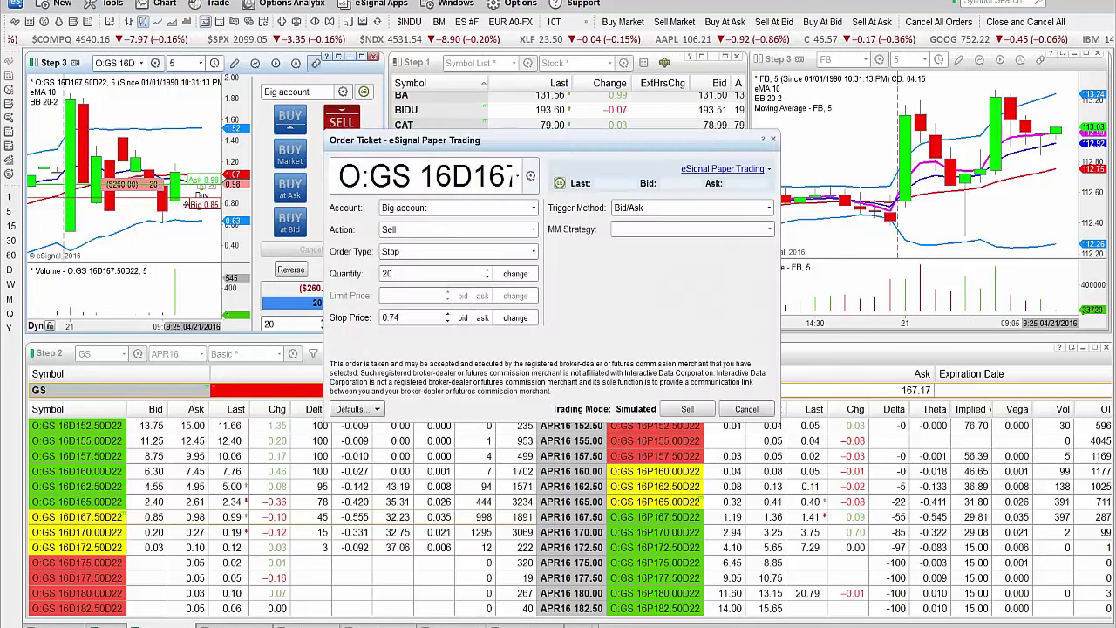
key("Return")
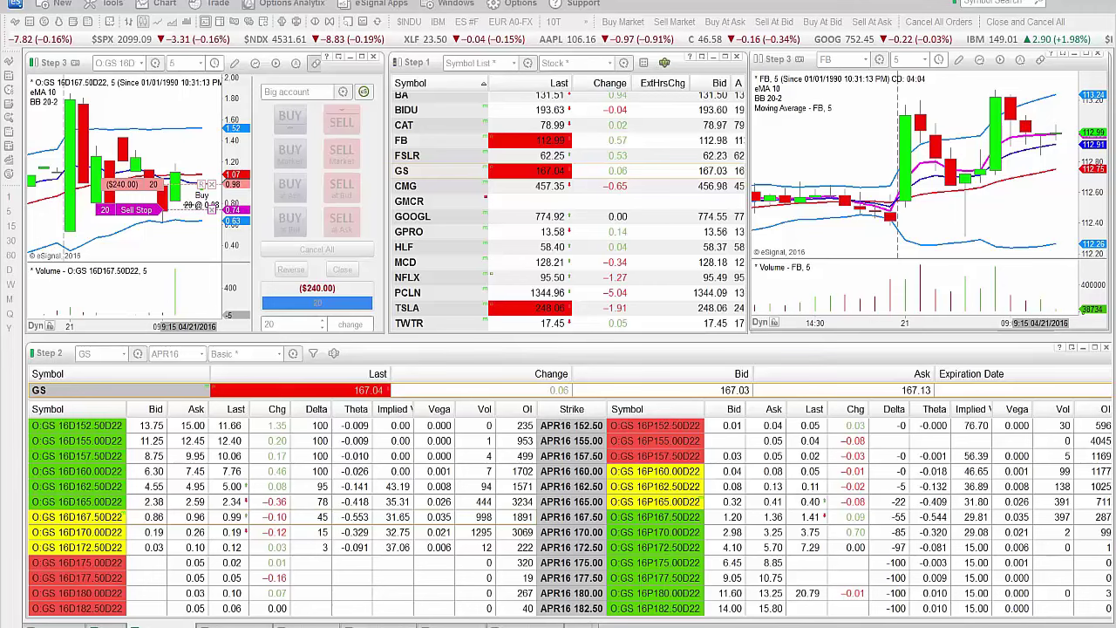
Show the eSignal layout with the watch list and load GS into its 5-minute and daily charts.
key("alt+Tab")
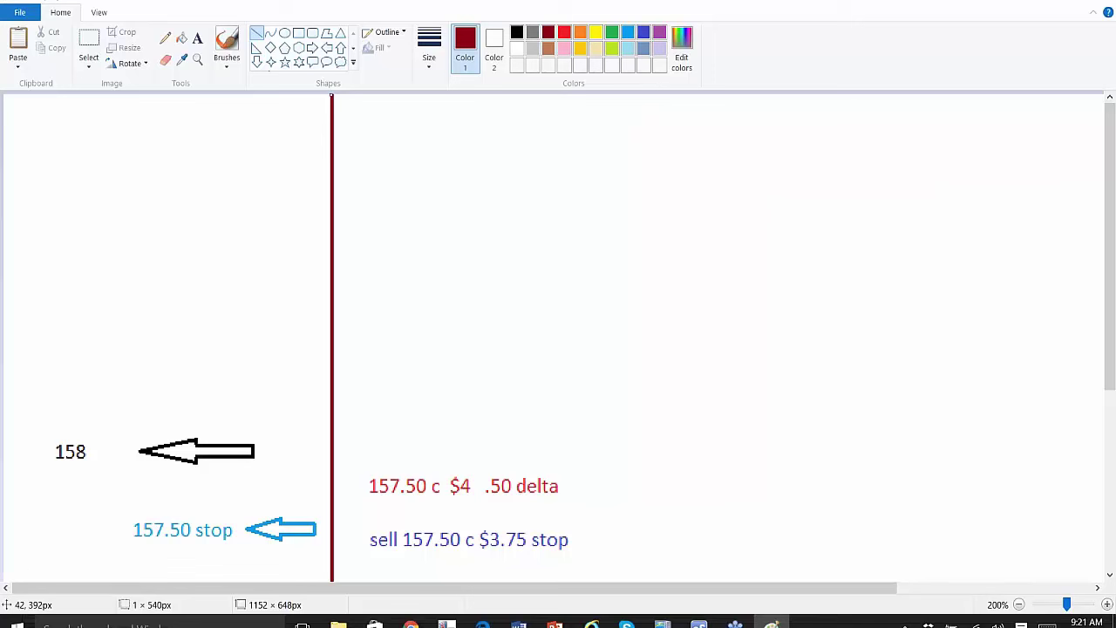
mouse_move(771, 621)
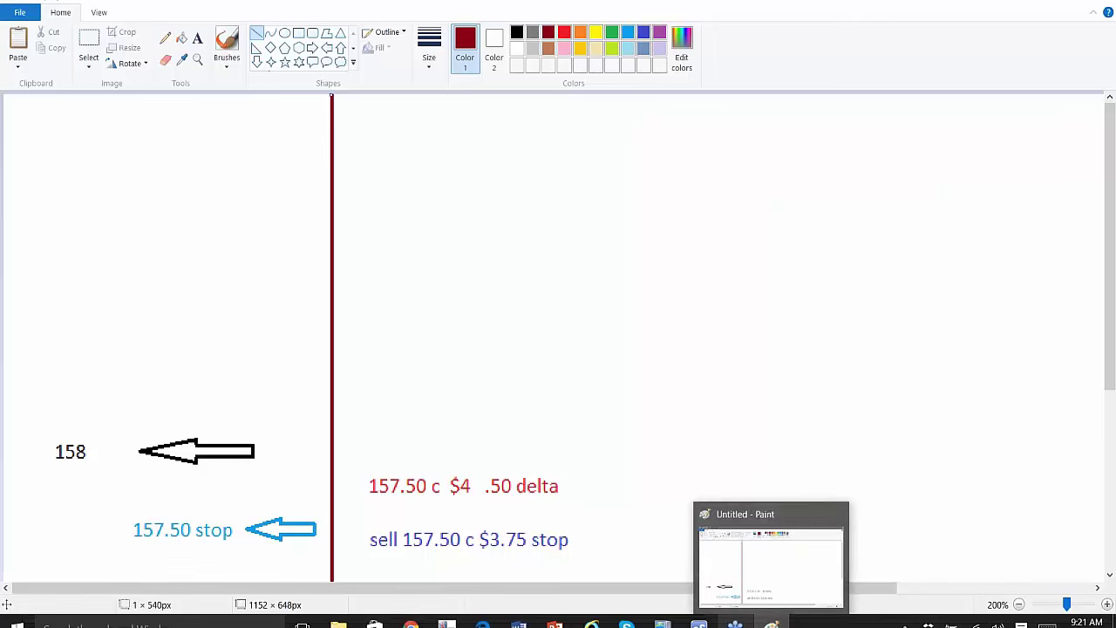
mouse_move(699, 621)
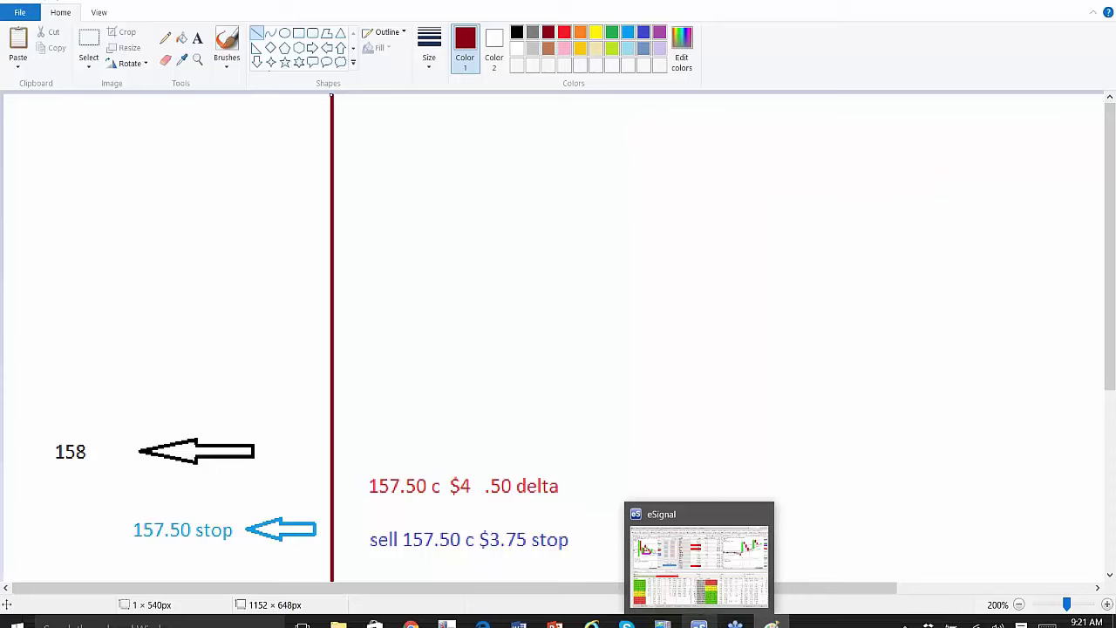
left_click(698, 621)
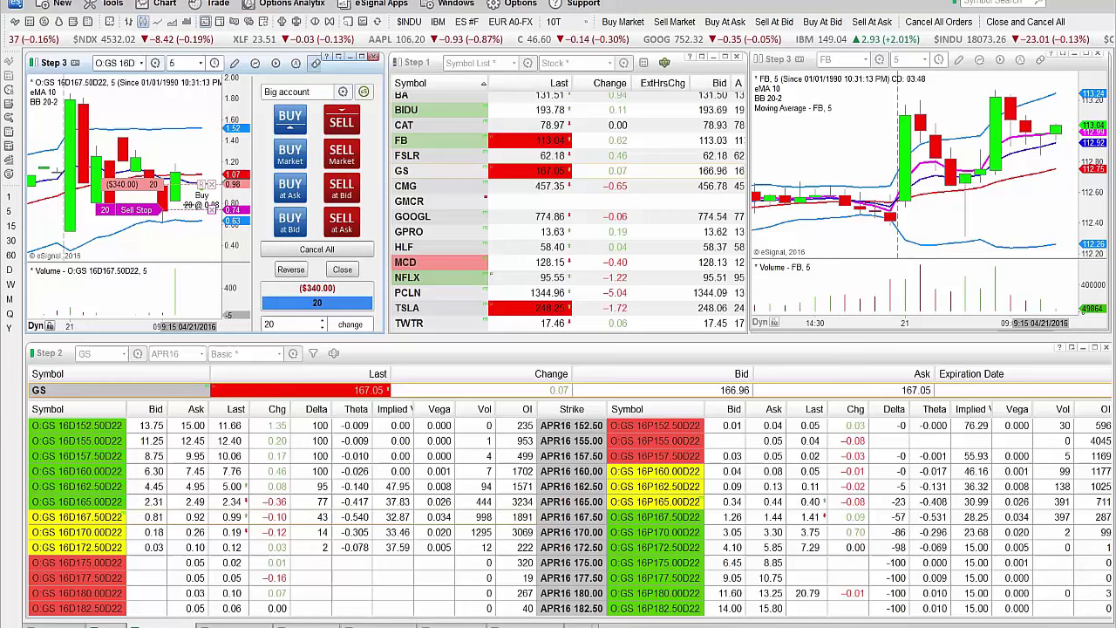
left_click(140, 624)
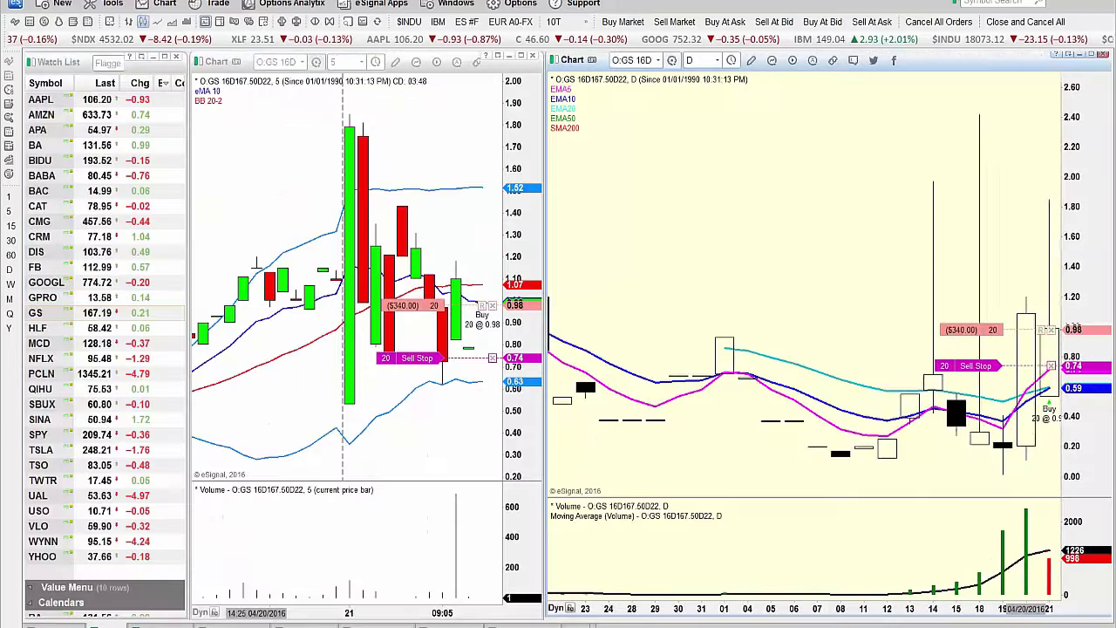
left_click(50, 318)
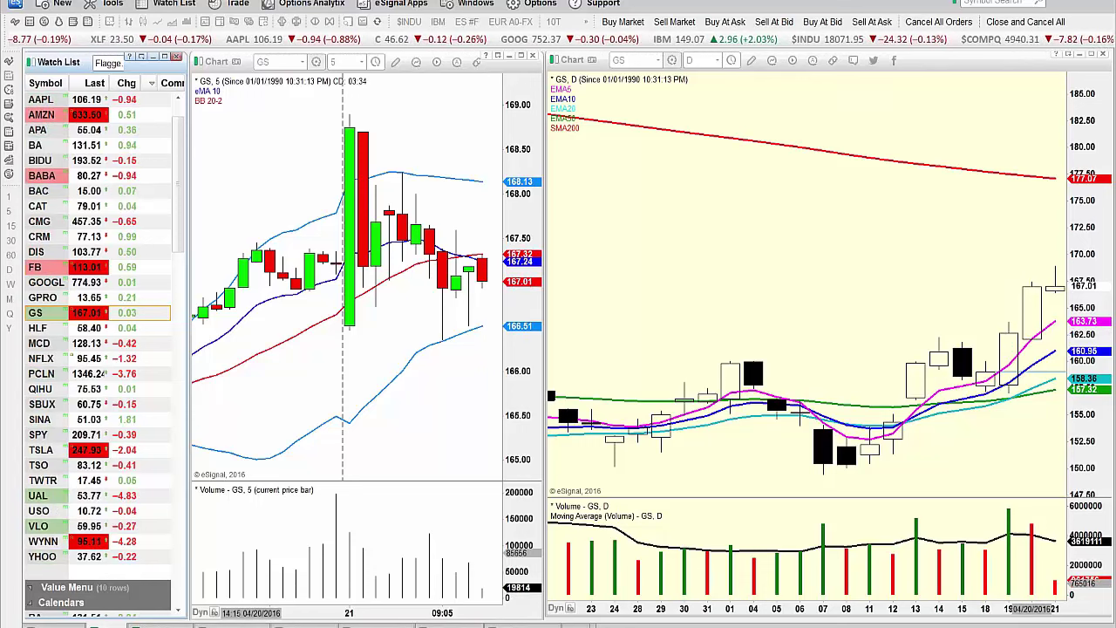
Switch to Paint and add a dark red "163" text label above the 158 label.
key("alt+Tab")
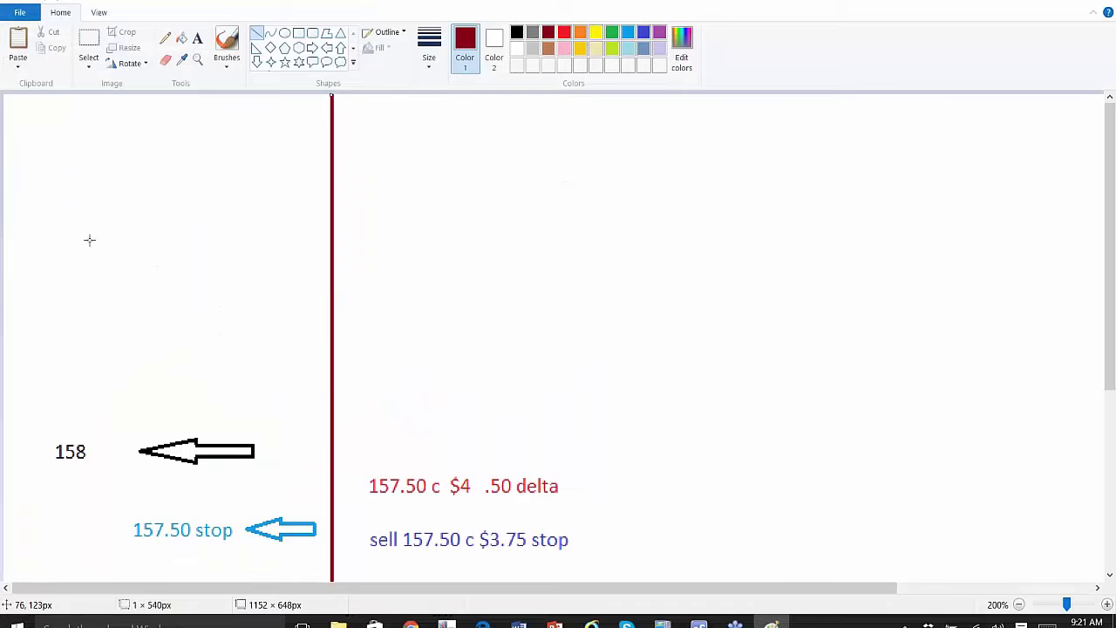
left_click(198, 39)
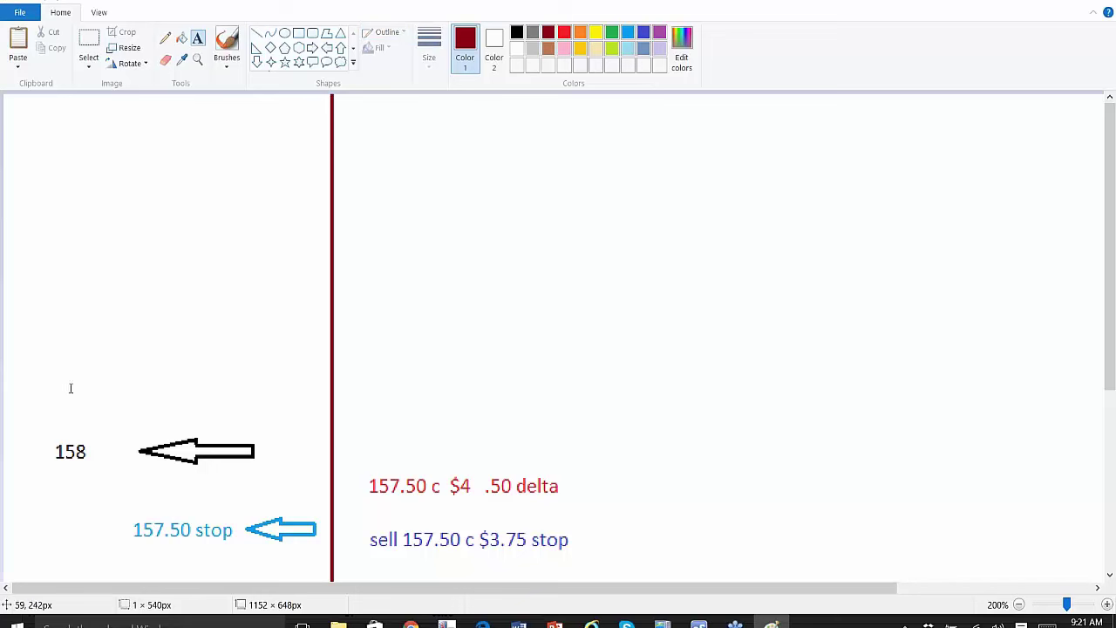
left_click(41, 265)
type("1")
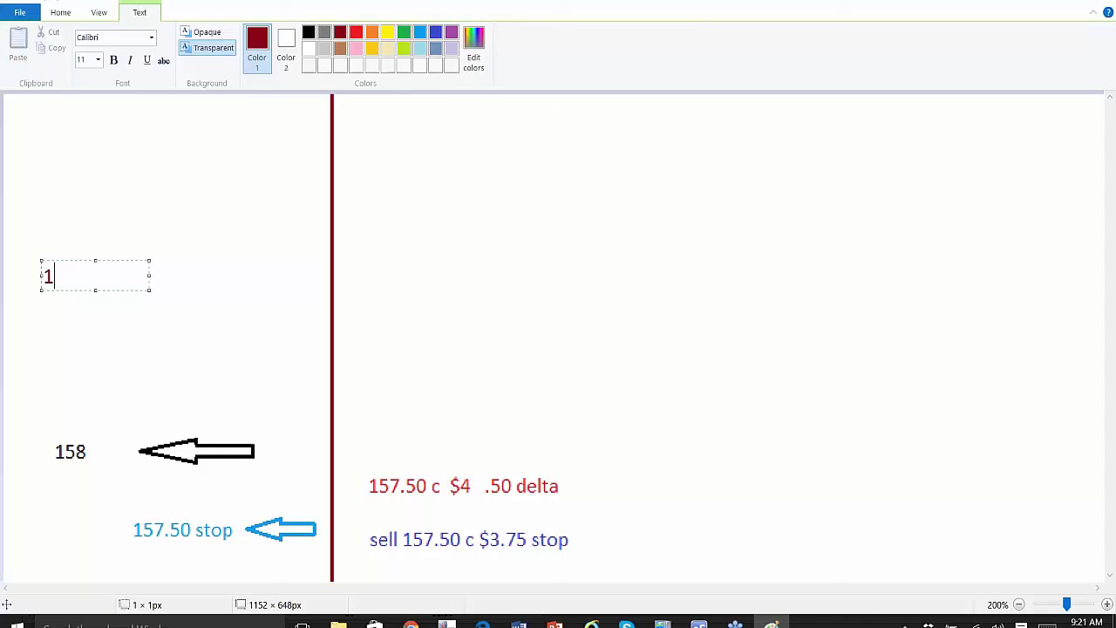
type("63")
left_click(699, 624)
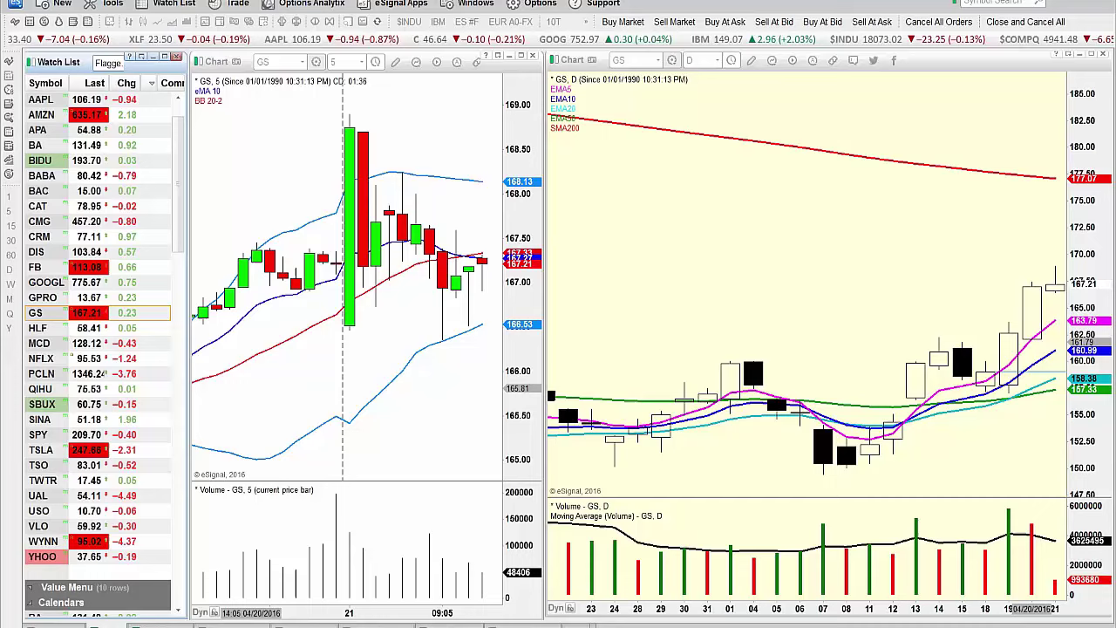
key("alt+Tab")
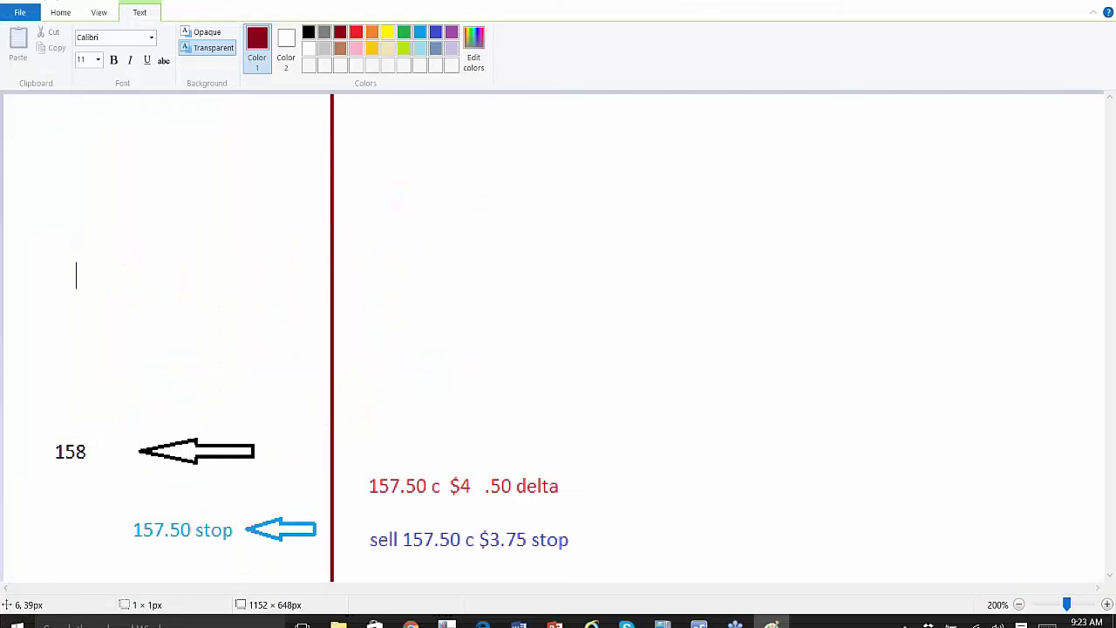
left_click(187, 115)
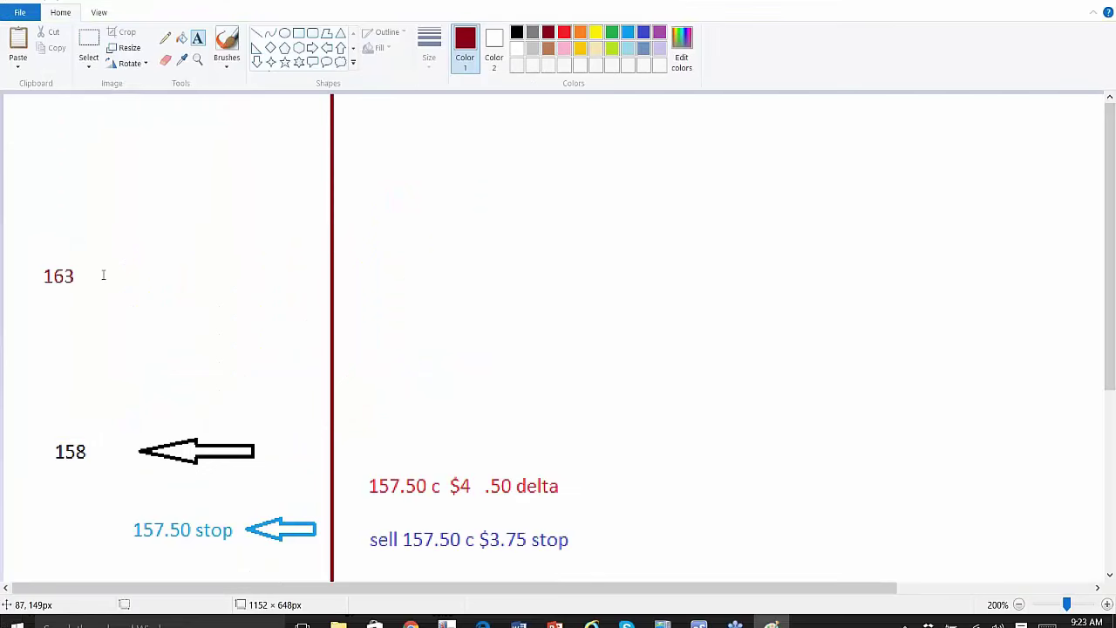
Add a purple "160" label between 163 and 158, with the word "stop" aligned beside it.
left_click(660, 34)
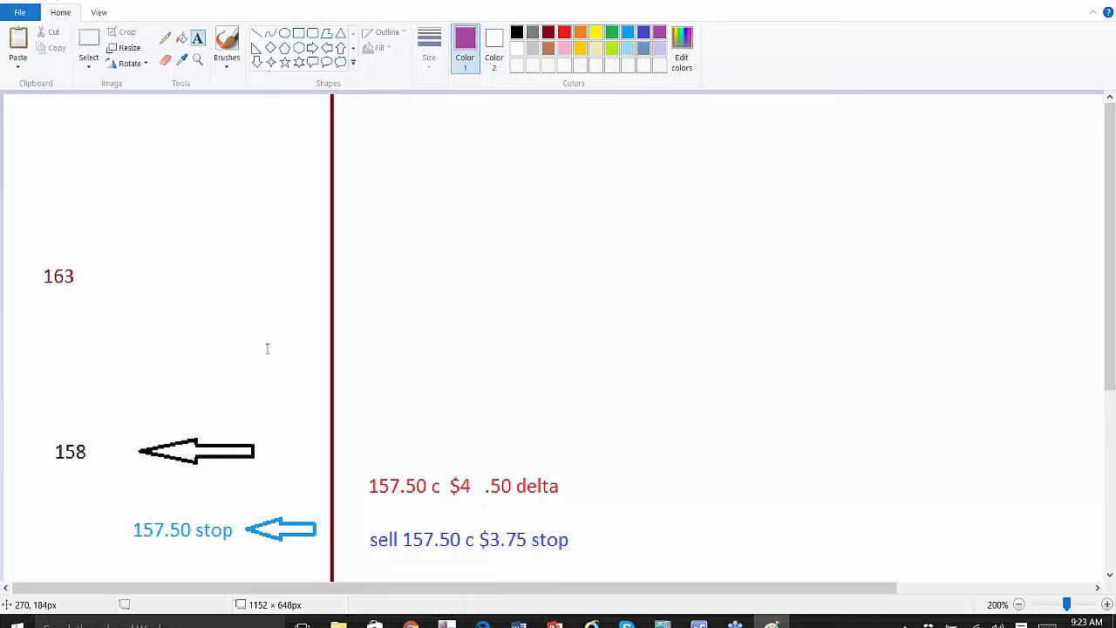
left_click(75, 334)
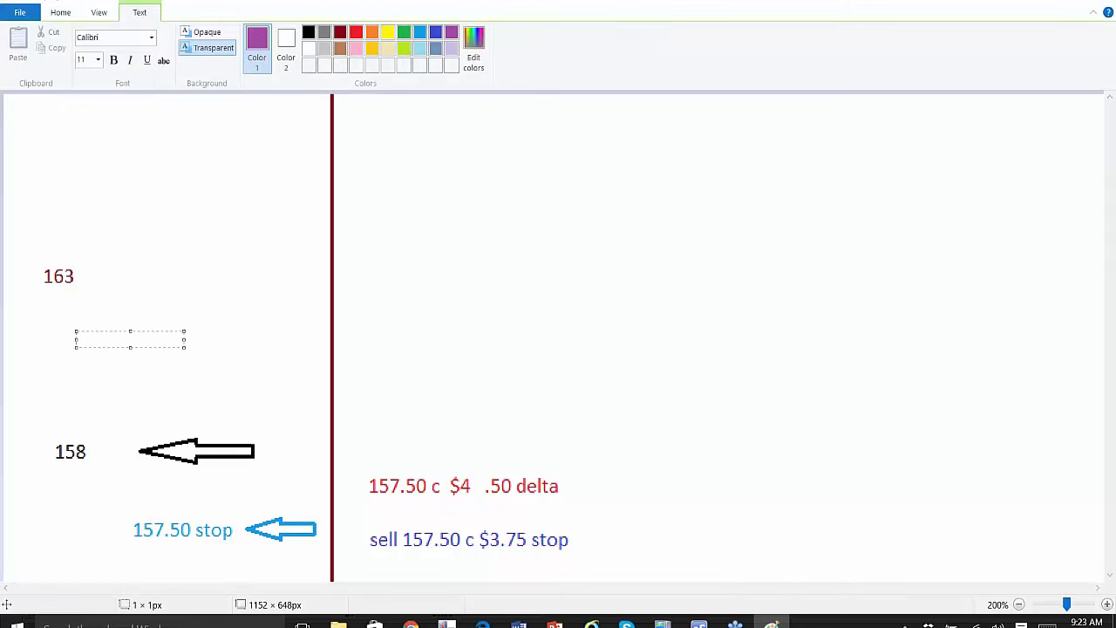
type("160")
left_click(69, 276)
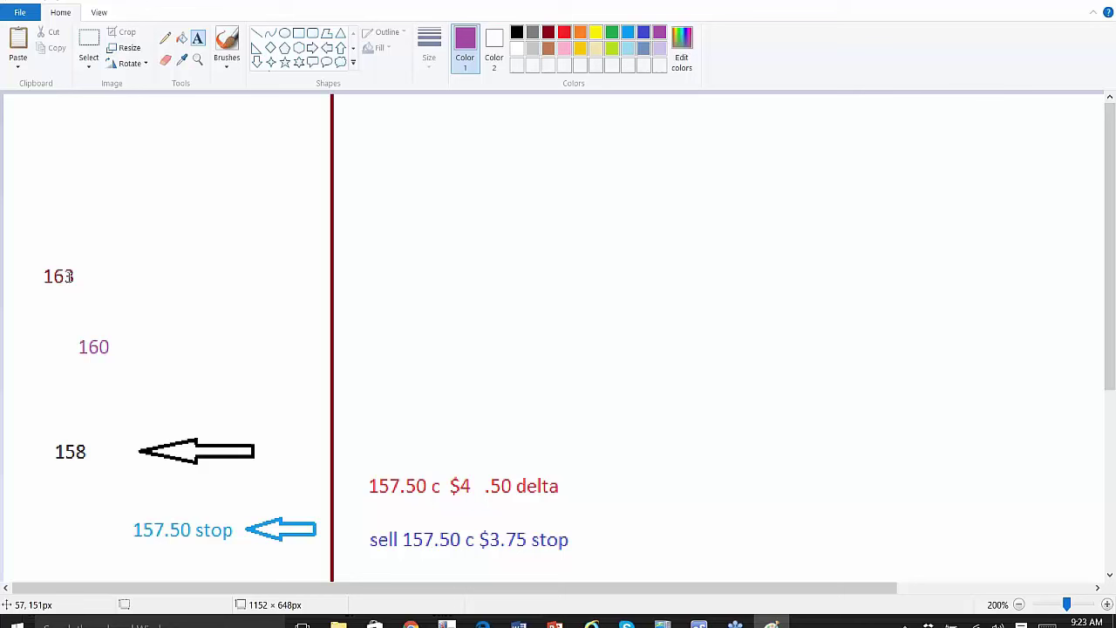
left_click(123, 344)
type("stop")
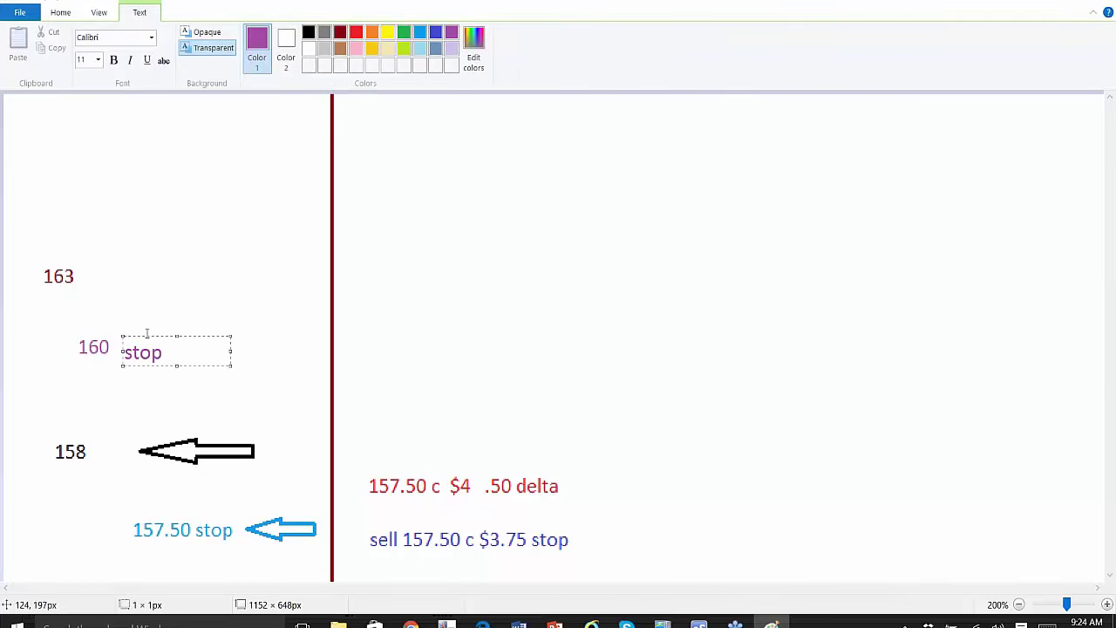
left_click_drag(146, 335, 146, 332)
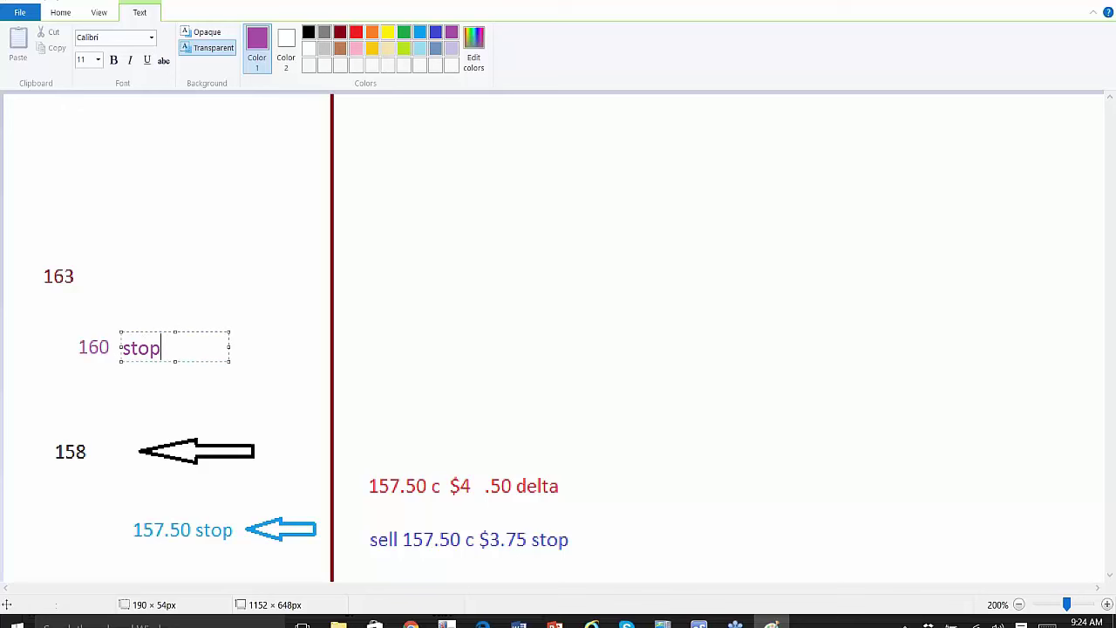
left_click(153, 312)
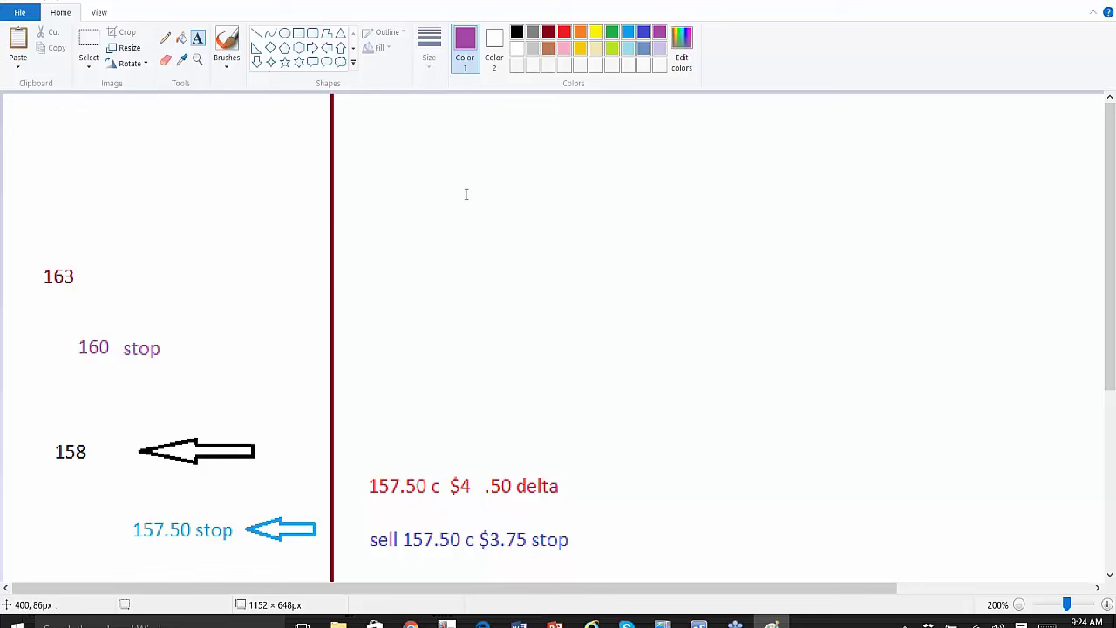
Add an orange label reading "157.50 c $6.50 .70 delta" across the line from 163, widening its text box to fit.
left_click(366, 272)
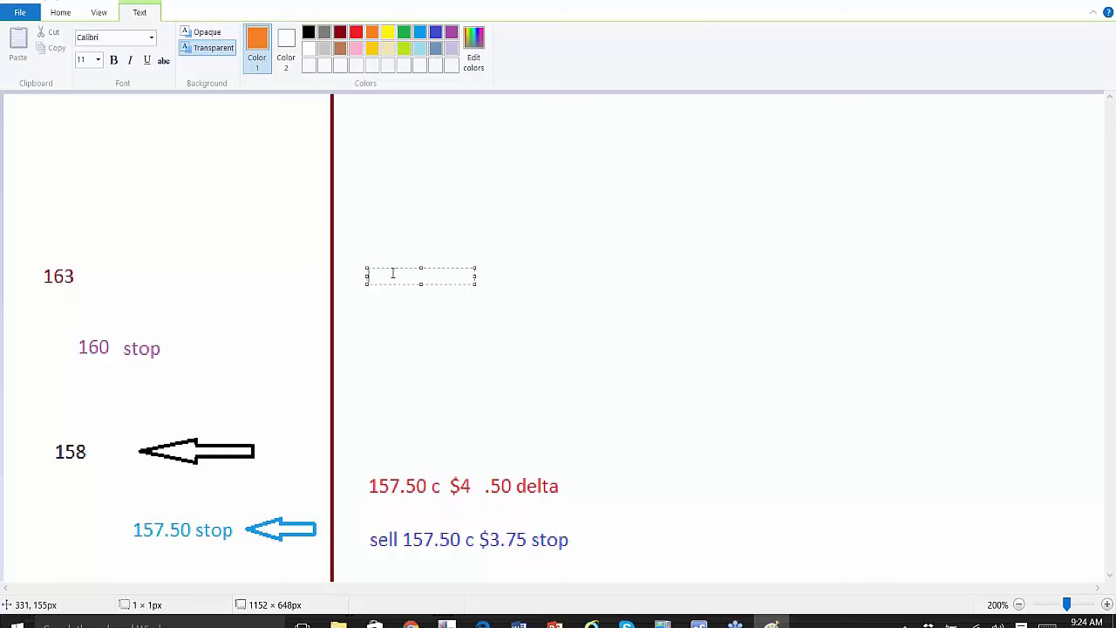
type("157.50 c ")
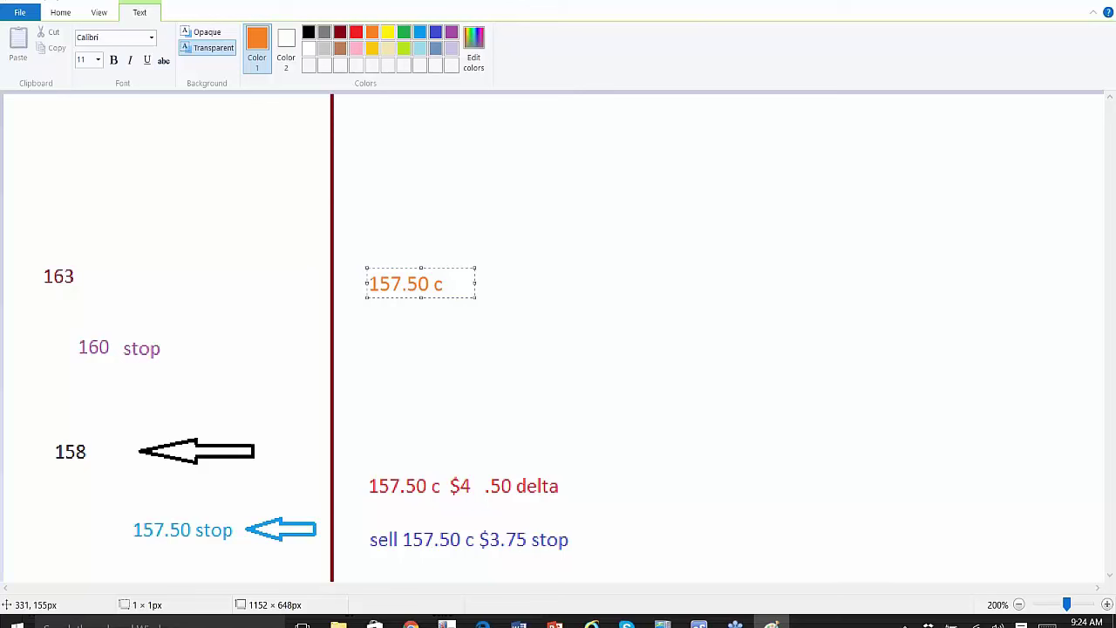
type("$7.50")
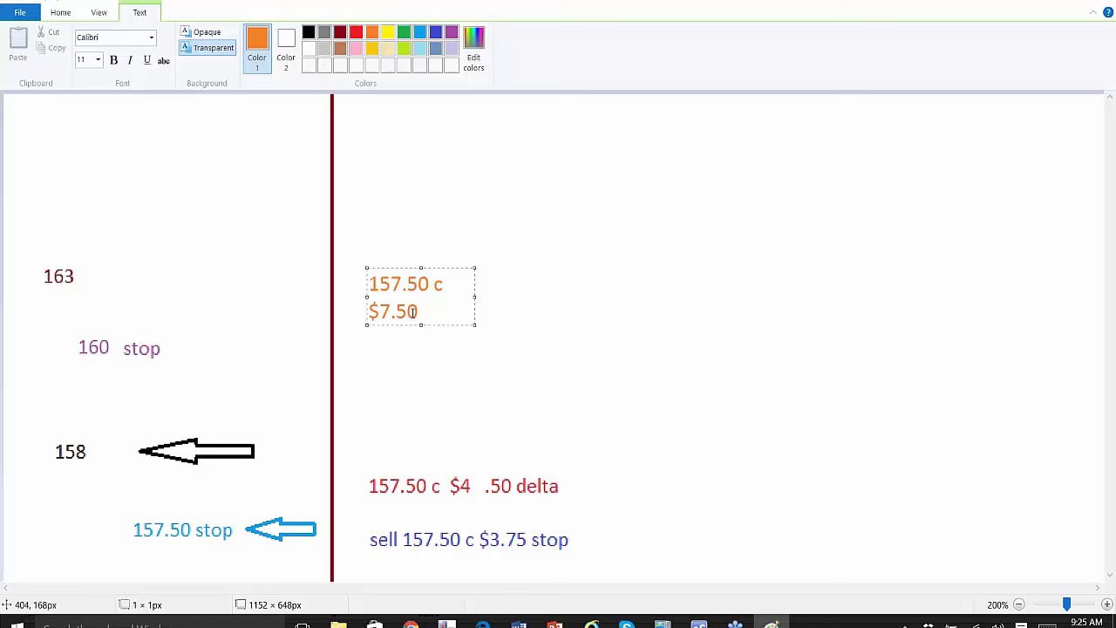
left_click_drag(381, 311, 391, 311)
type("6")
left_click_drag(475, 296, 620, 299)
left_click(531, 285)
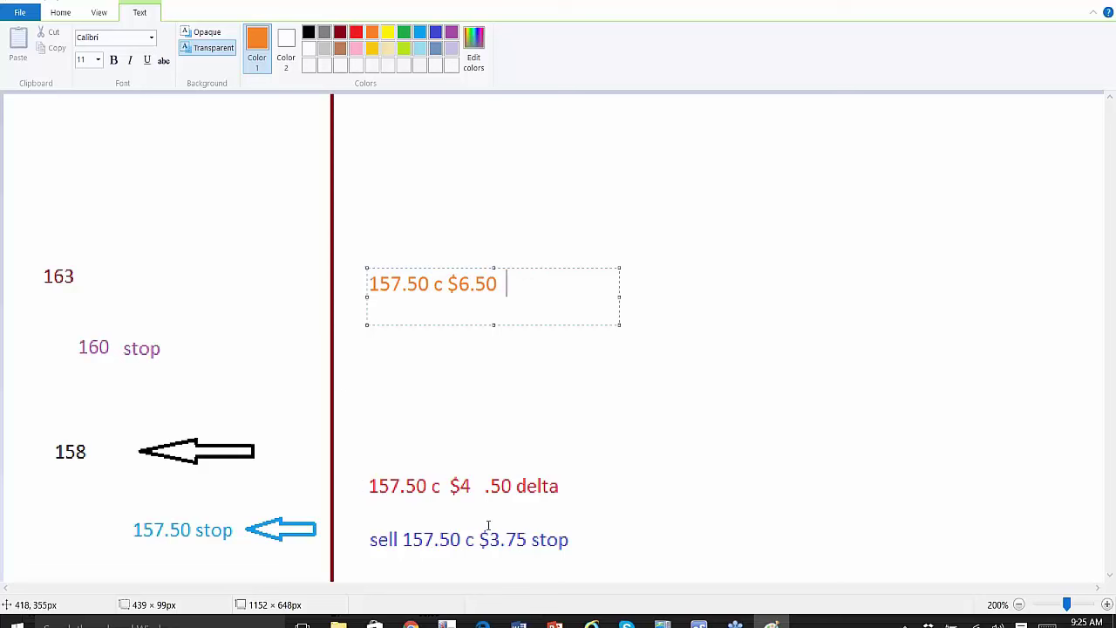
type(".70 delta")
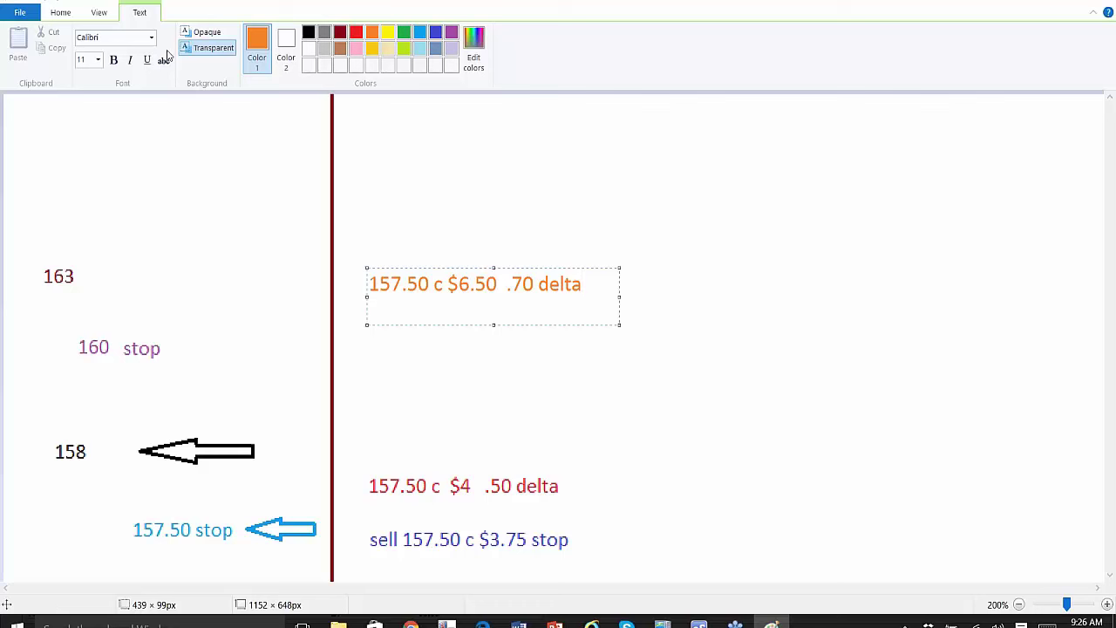
Cross out the "sell 157.50 c $3.75 stop" label with a black brush X.
left_click(60, 12)
left_click(224, 35)
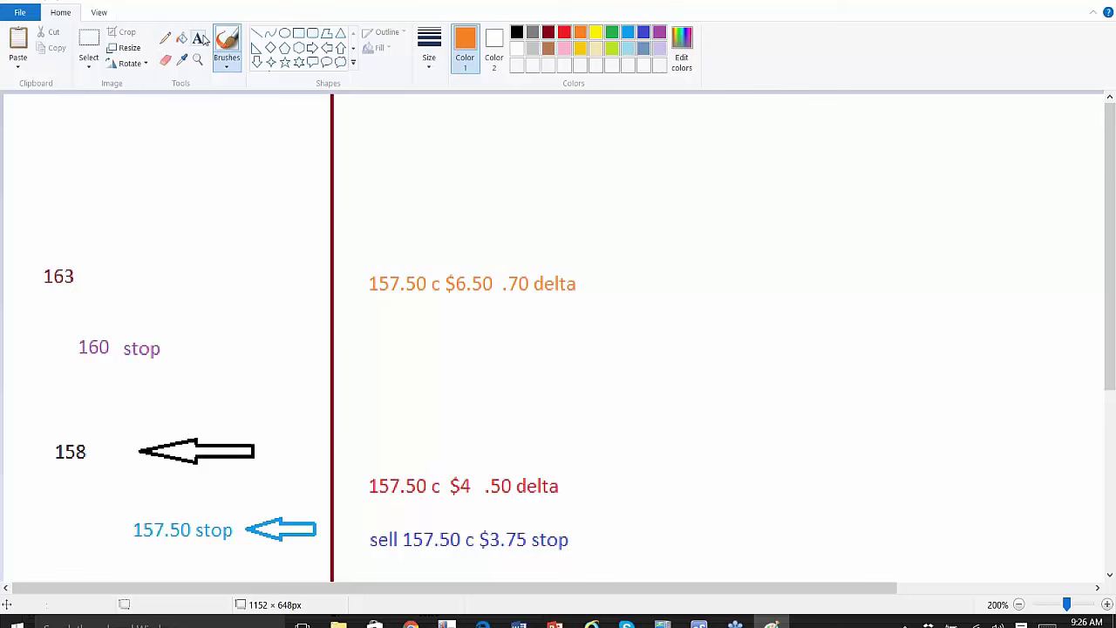
left_click(516, 32)
left_click_drag(368, 518, 596, 572)
left_click_drag(569, 522, 354, 562)
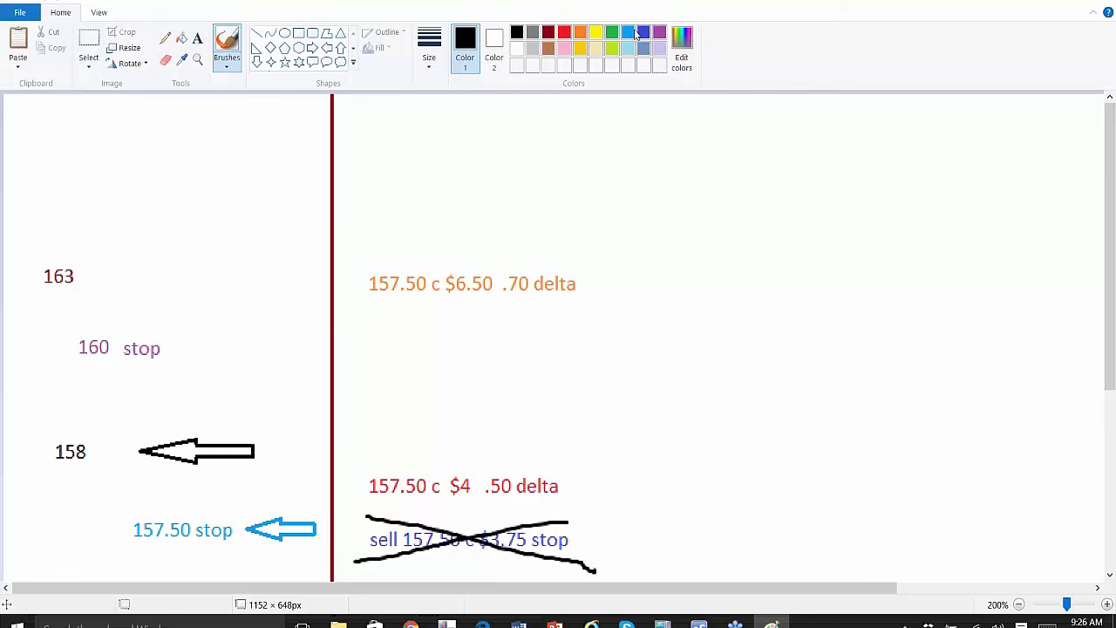
Add an indigo text label reading "sell 157.50 c 4.40" below the orange $6.50 label, across from the 160 stop.
left_click(645, 35)
left_click(198, 41)
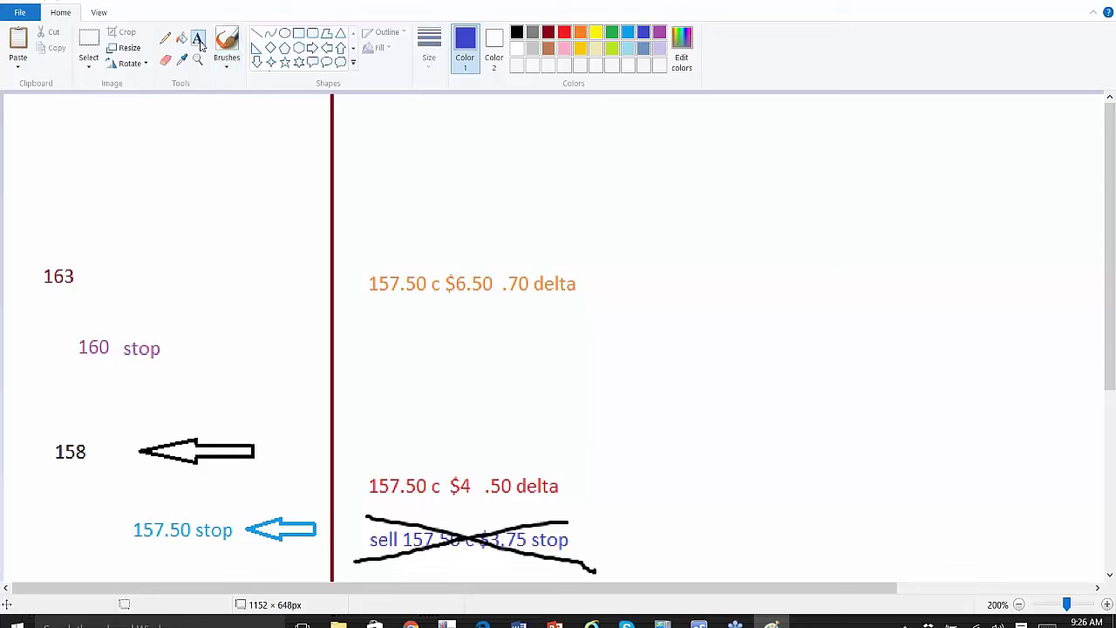
left_click(401, 342)
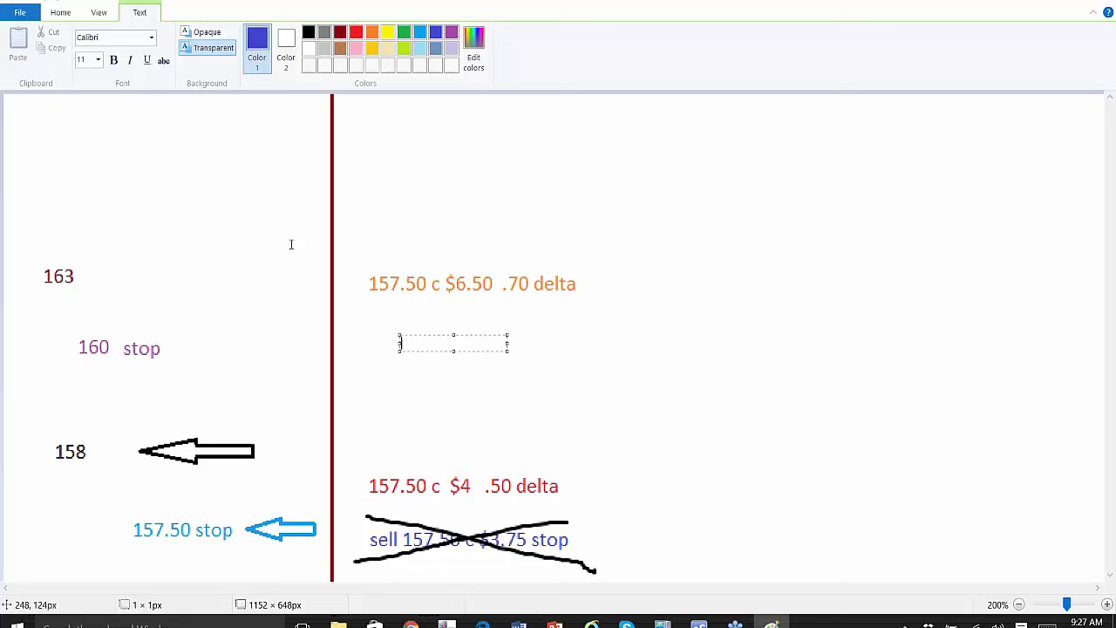
type("sell 157.50")
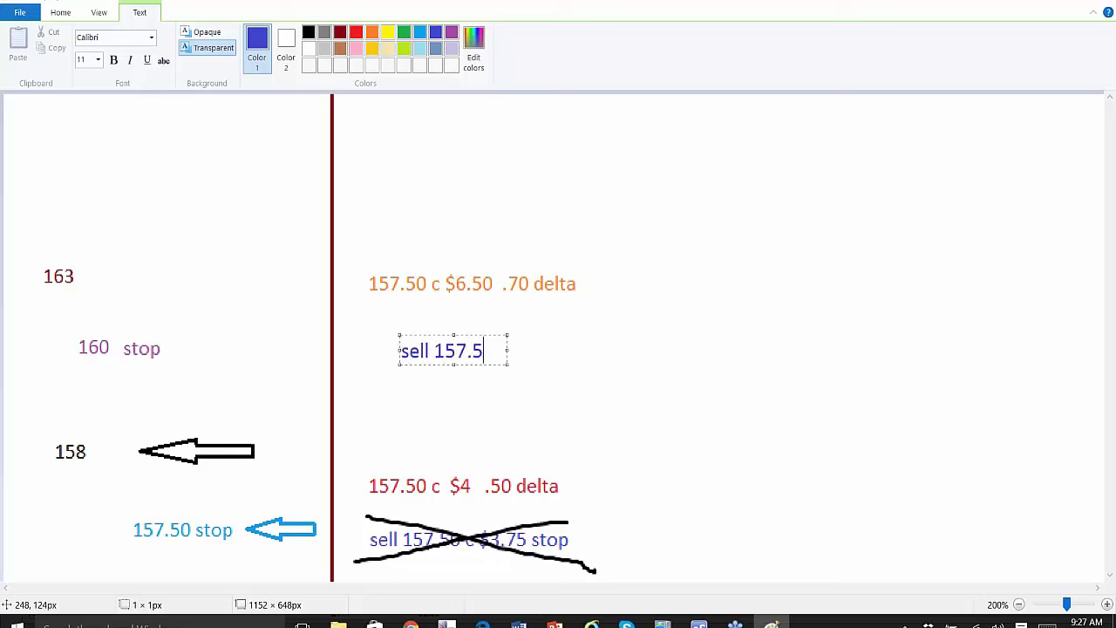
key("Return")
type("c 4")
type(".40")
Insert a dollar sign before 4.40 in the indigo label.
key("Left")
key("Left")
key("Left")
key("Left")
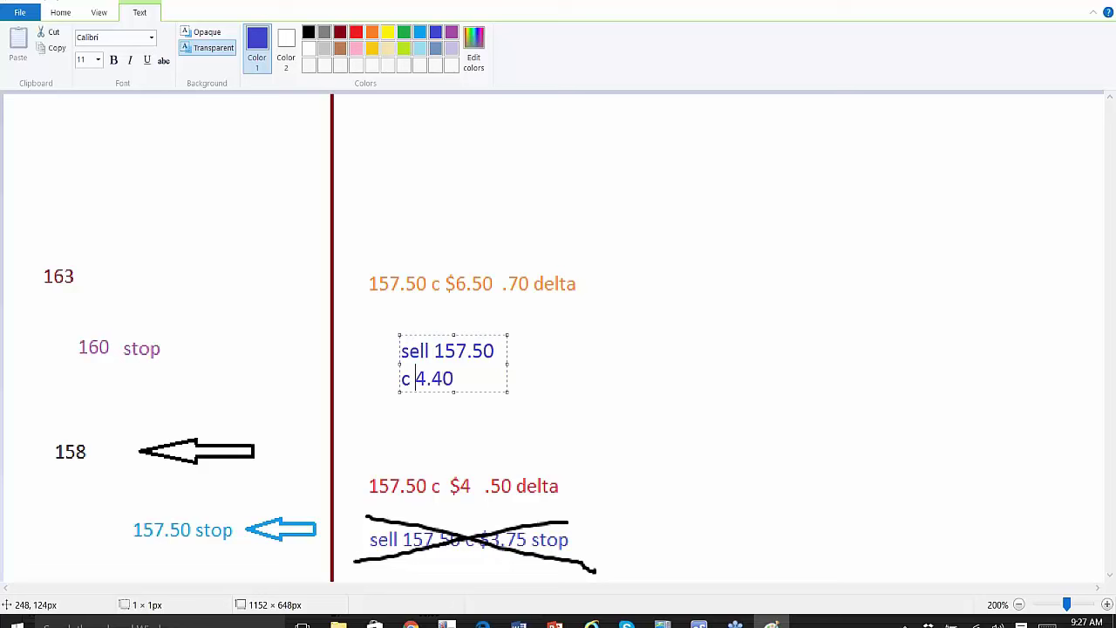
type("$")
key("Right")
key("Right")
key("Right")
key("Right")
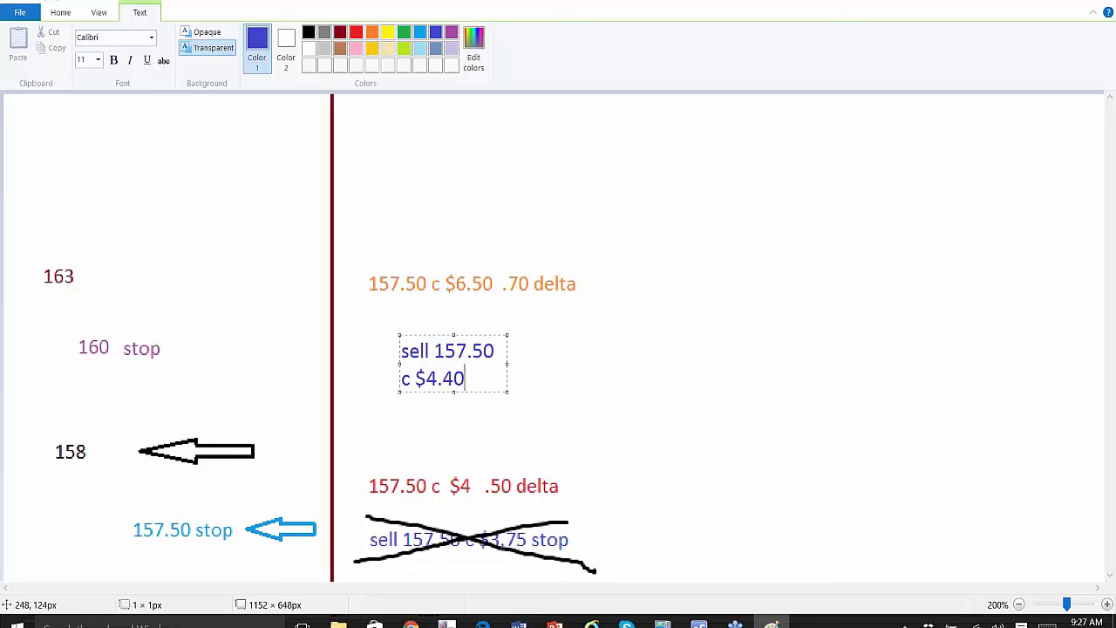
Append "stop" to the indigo $4.40 label and widen its text box so the text fits on one line.
type("stop")
left_click_drag(507, 377, 744, 376)
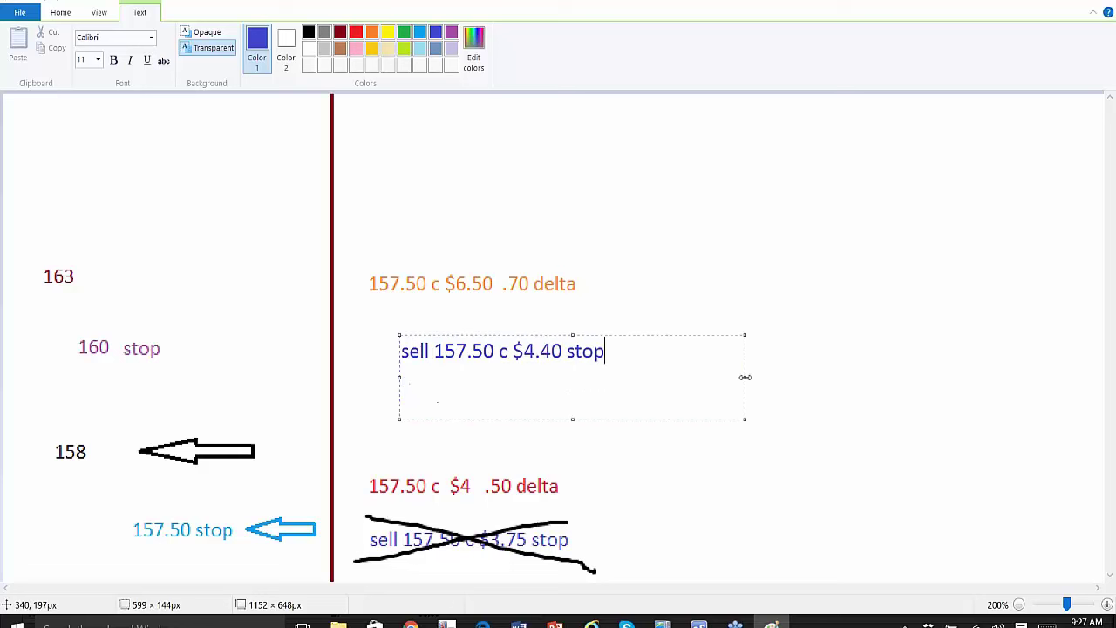
left_click(755, 423)
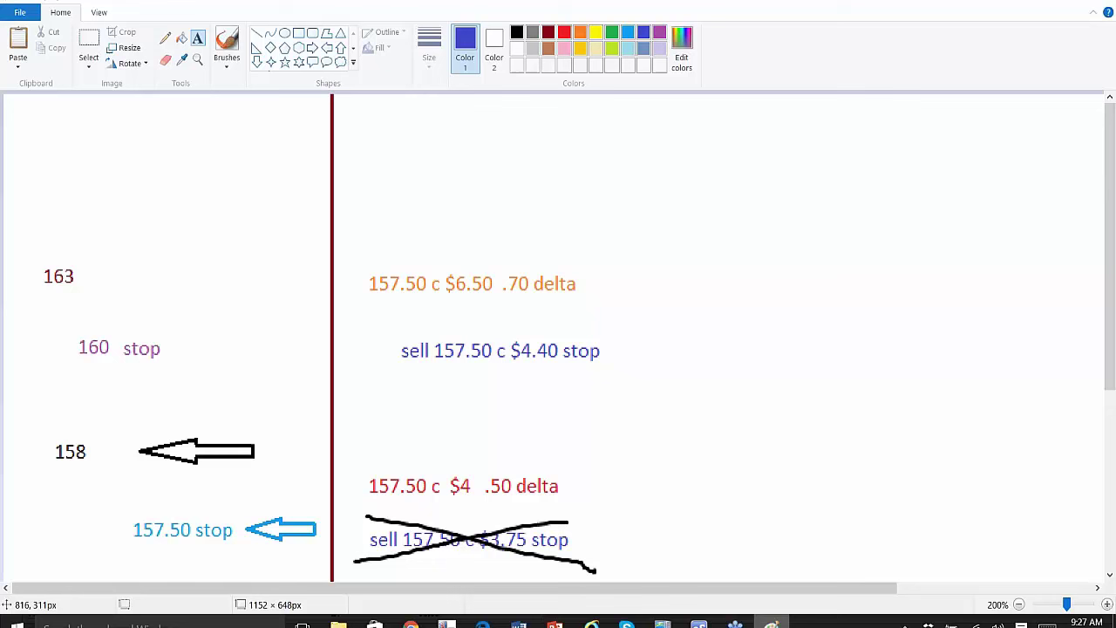
left_click(877, 343)
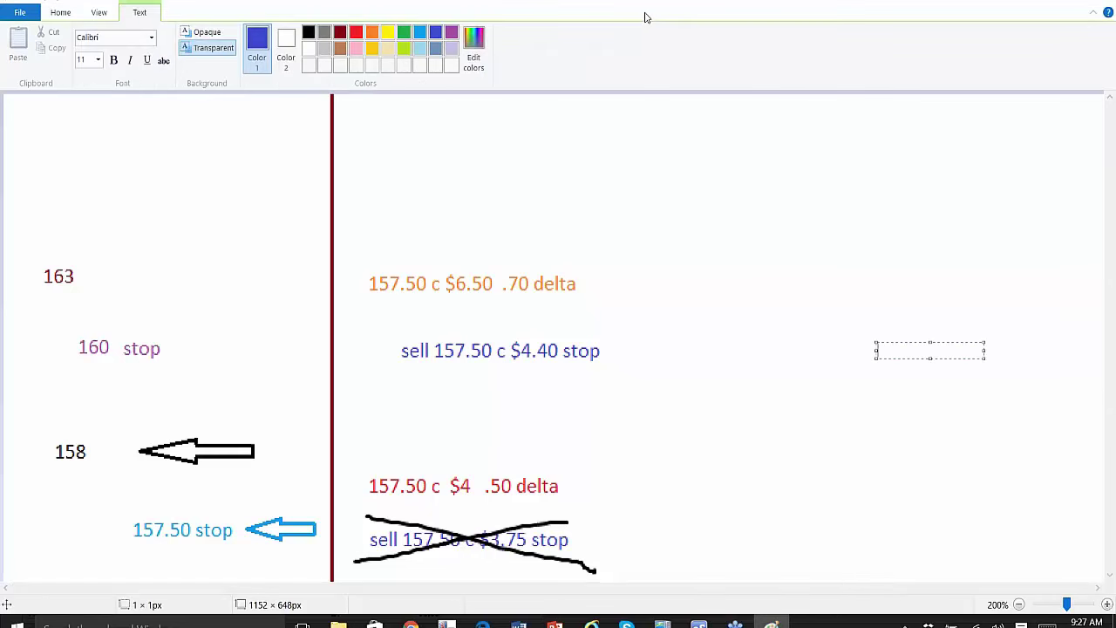
left_click(553, 207)
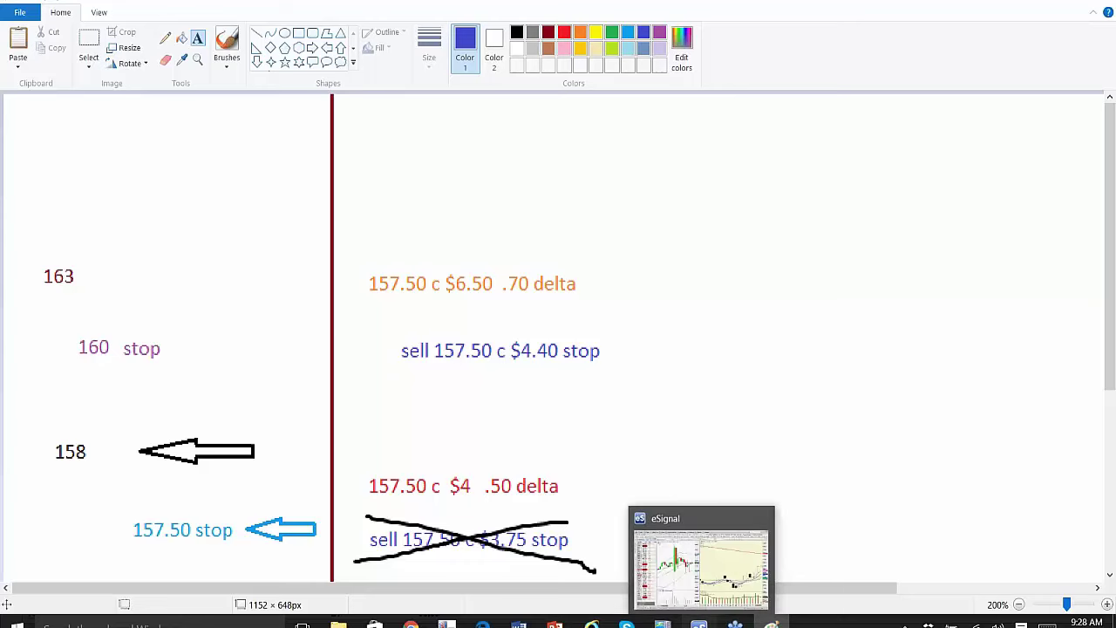
Switch to eSignal, move the sell stop on the GS 167.50 call to 0.83, and load the GS stock charts.
left_click(699, 624)
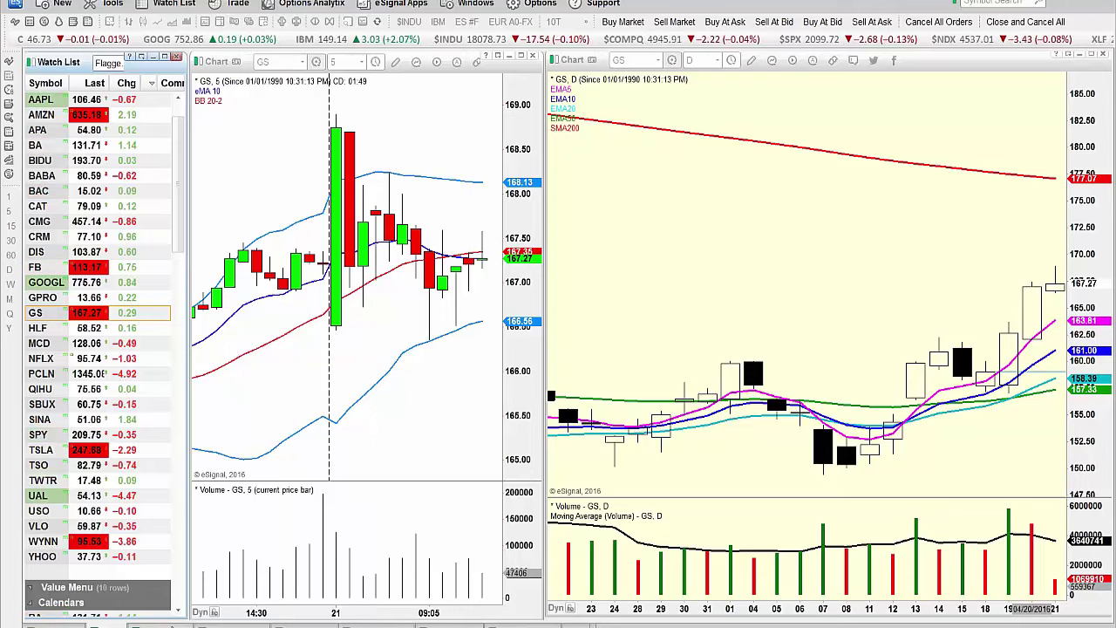
left_click(130, 625)
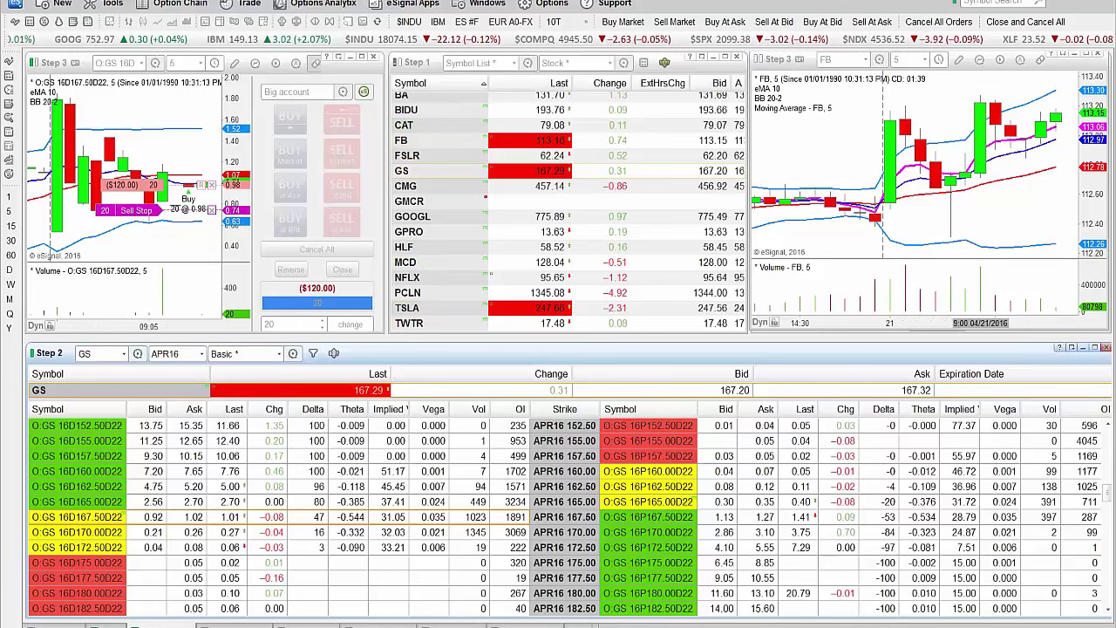
left_click(131, 206)
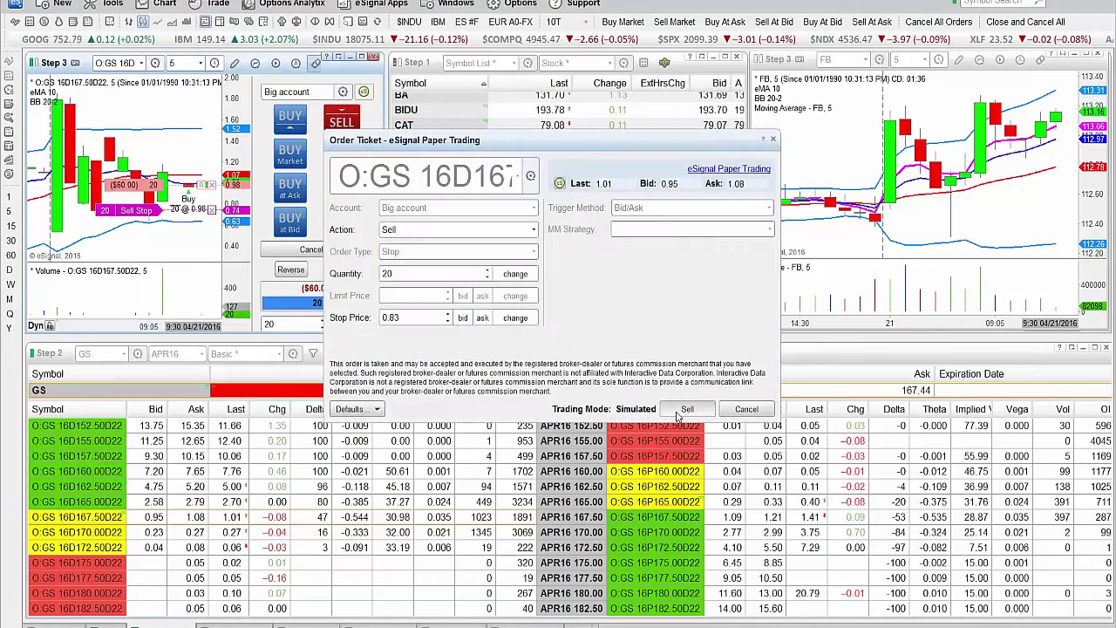
left_click(677, 416)
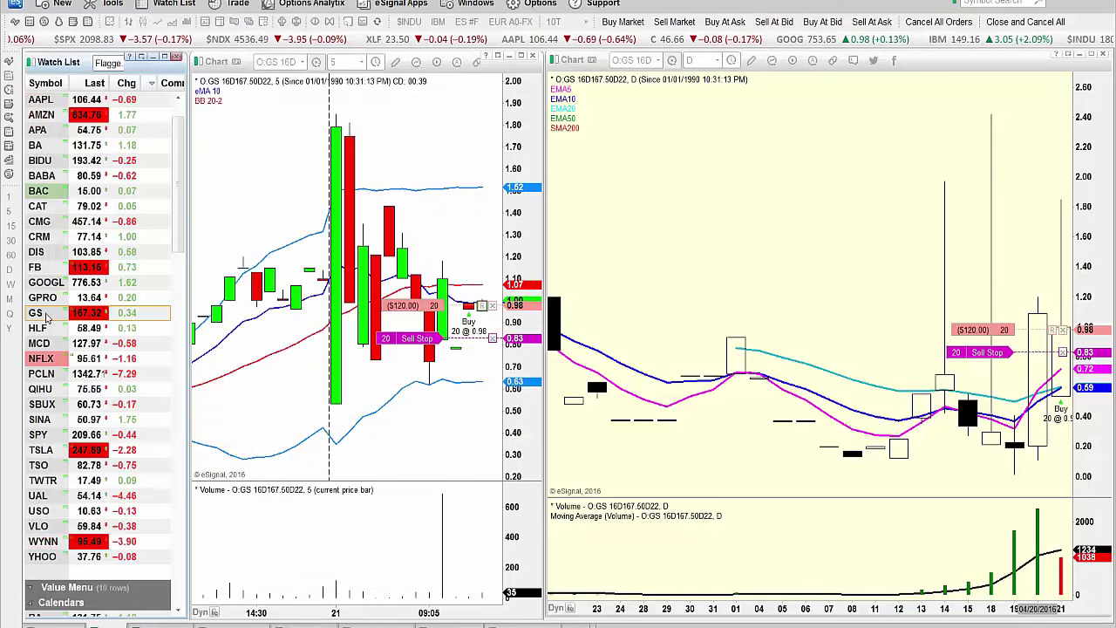
left_click(43, 314)
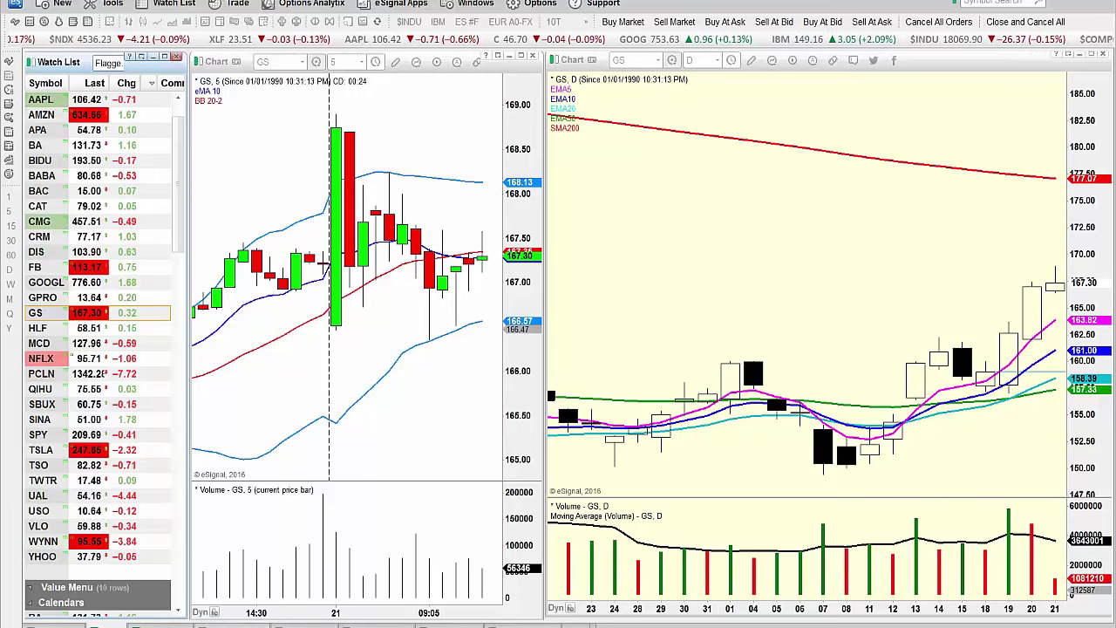
Switch to Paint and add a purple "167" text label above the 163 label.
key("alt+Tab")
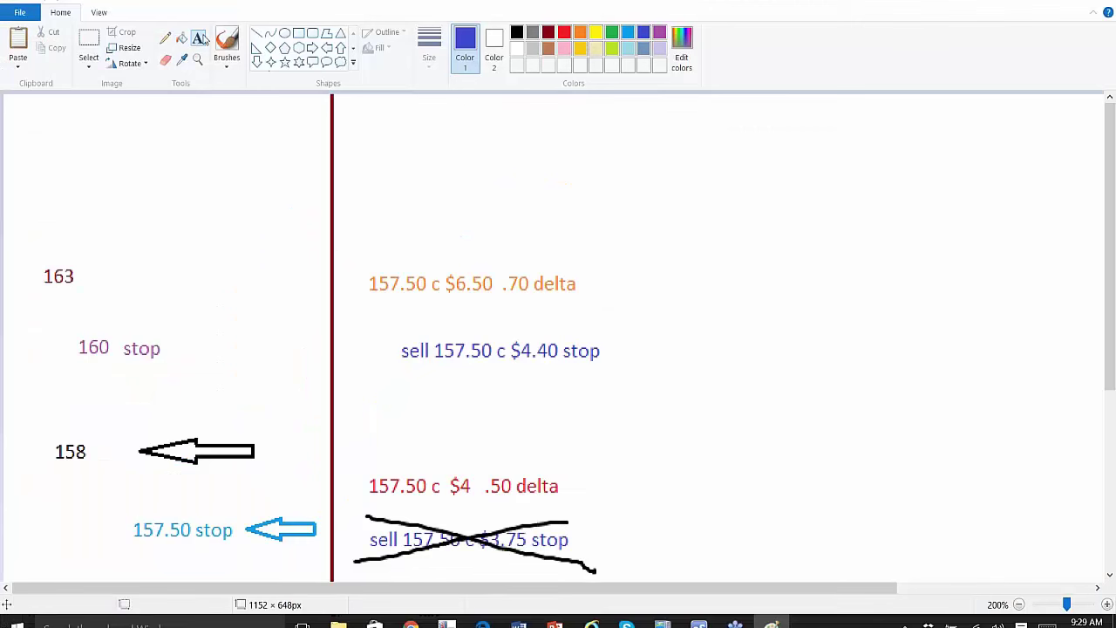
left_click(517, 35)
left_click(659, 34)
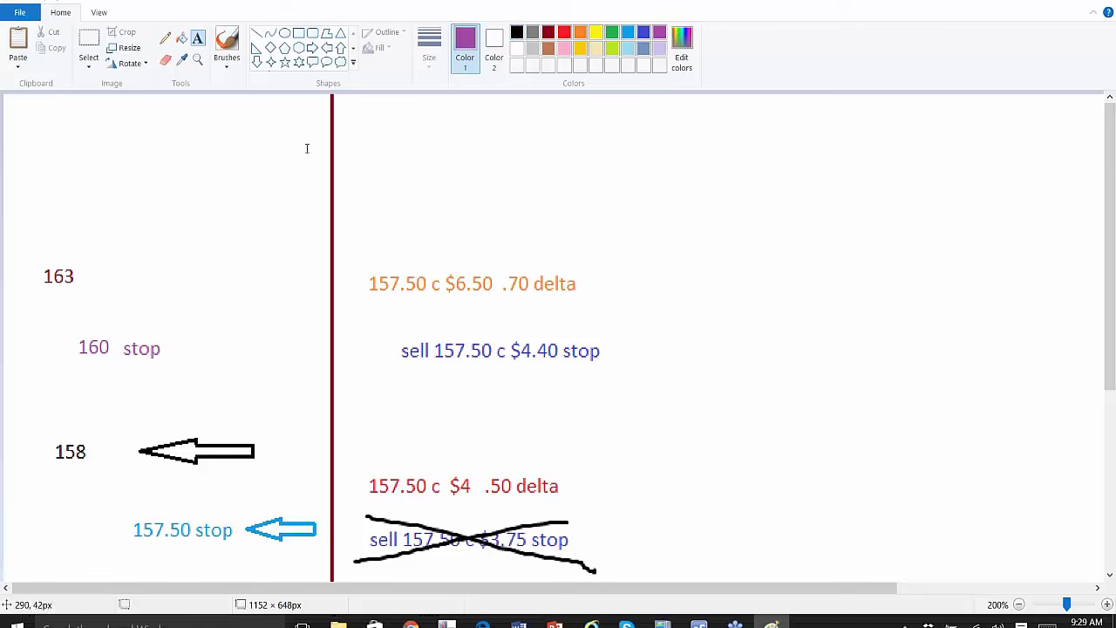
left_click(35, 143)
type("1")
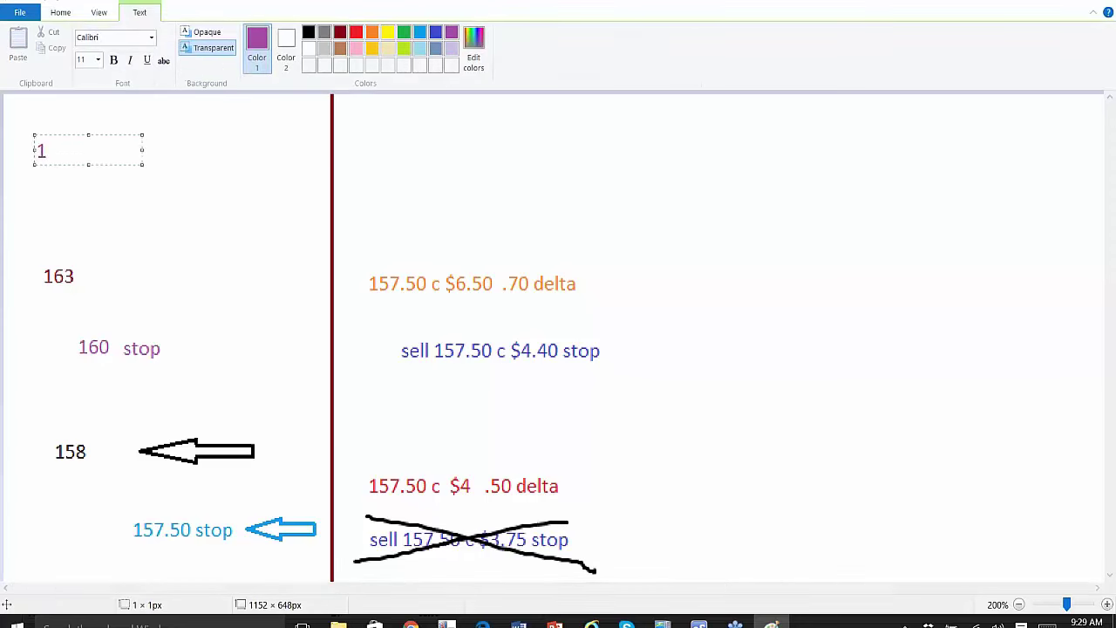
type("67")
left_click(66, 188)
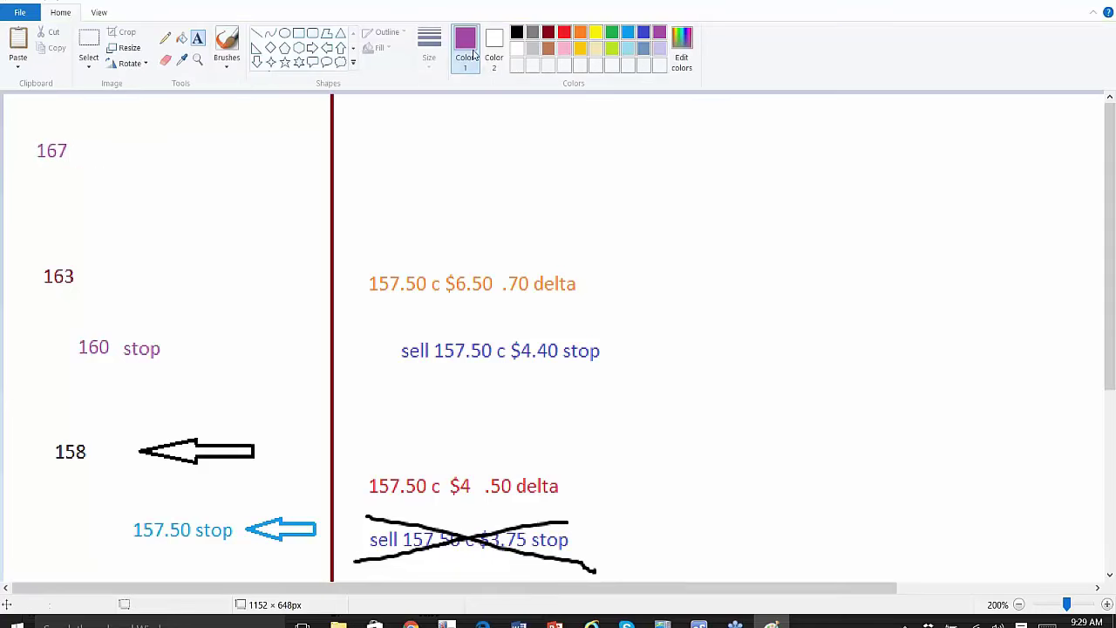
Add a red "166.50 stop" text label just below the 167 label.
left_click(565, 34)
left_click(64, 180)
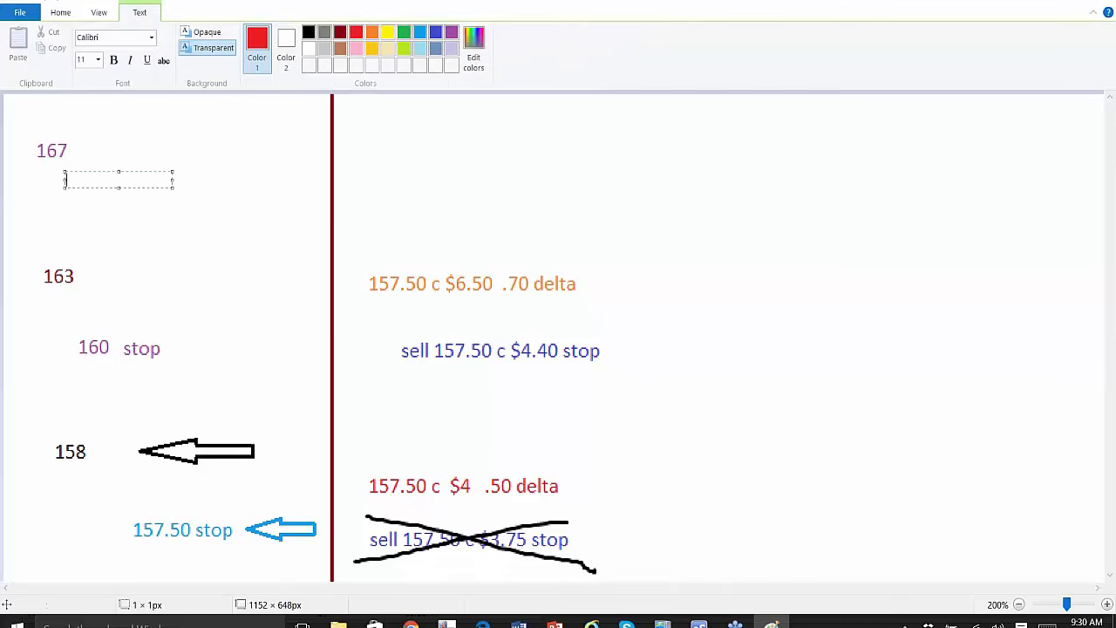
type("166.50")
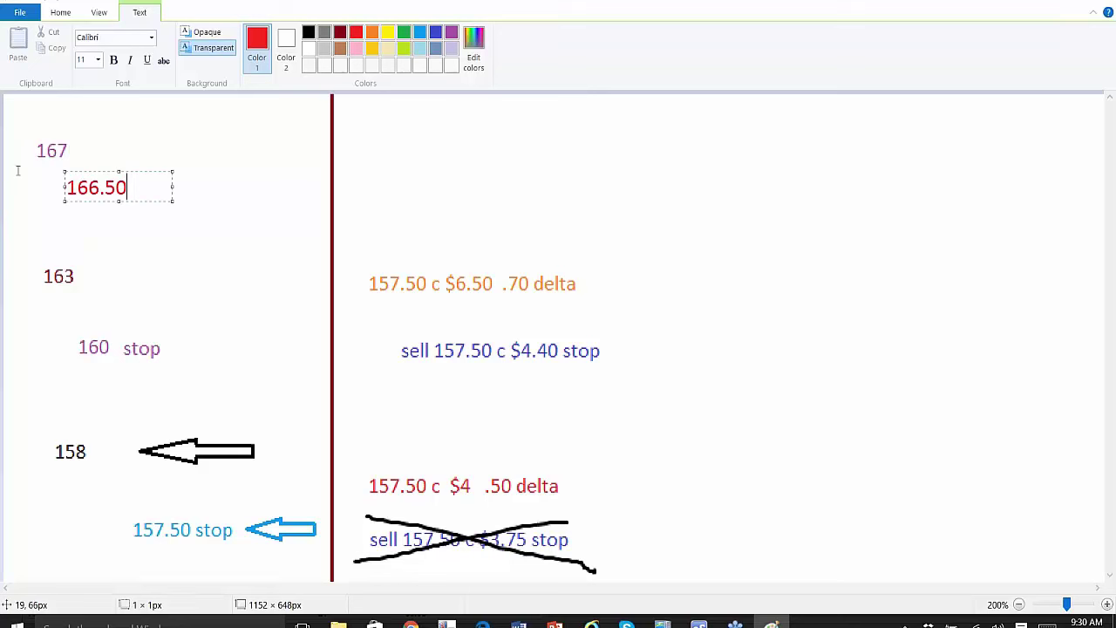
type(" stop")
left_click(157, 239)
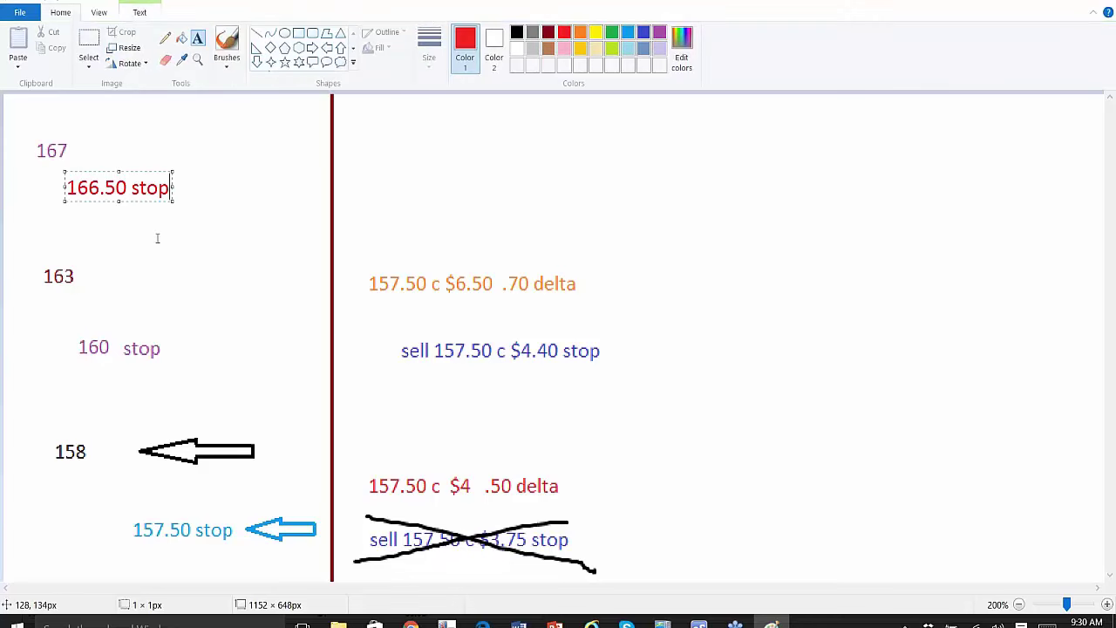
Add a red label reading "157.50 c $10 .95 delta" across the line from 167.
left_click(370, 146)
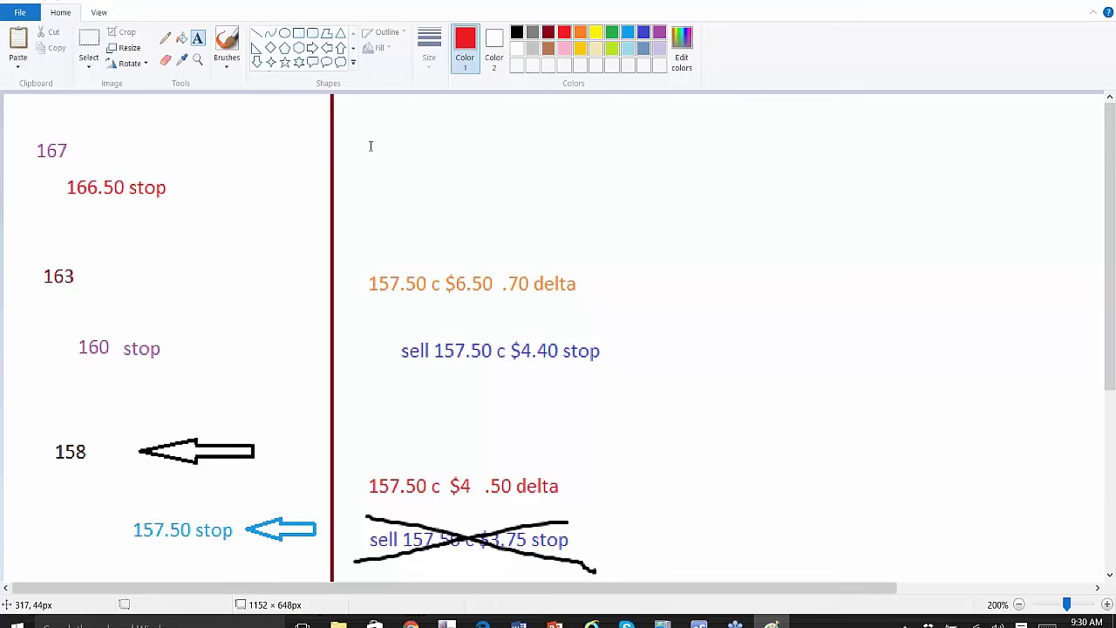
left_click(370, 146)
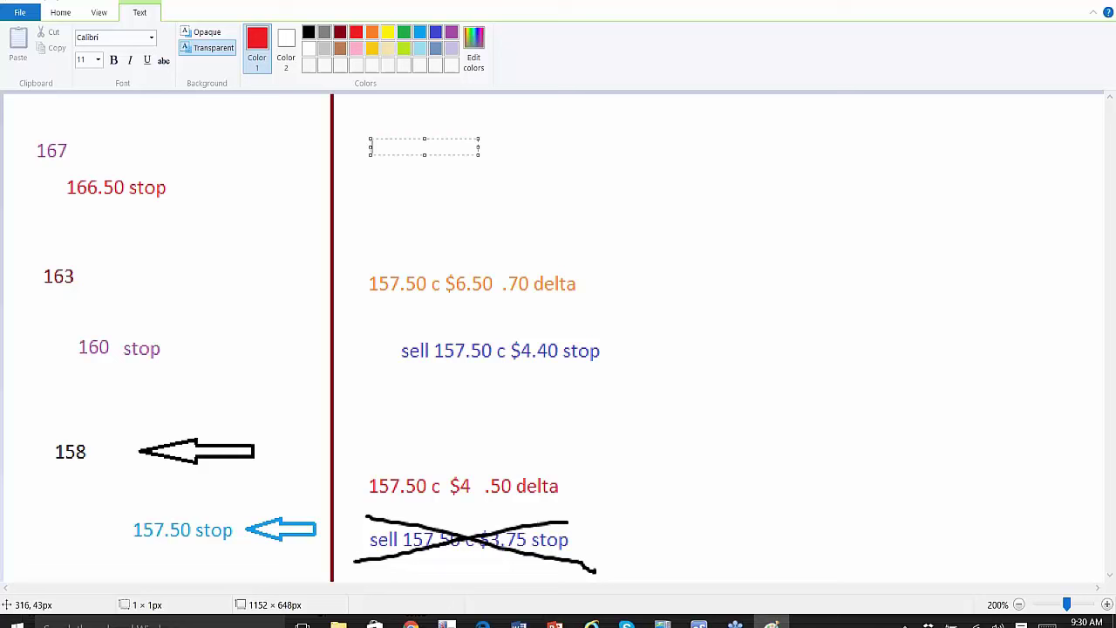
type("157.50 c $10")
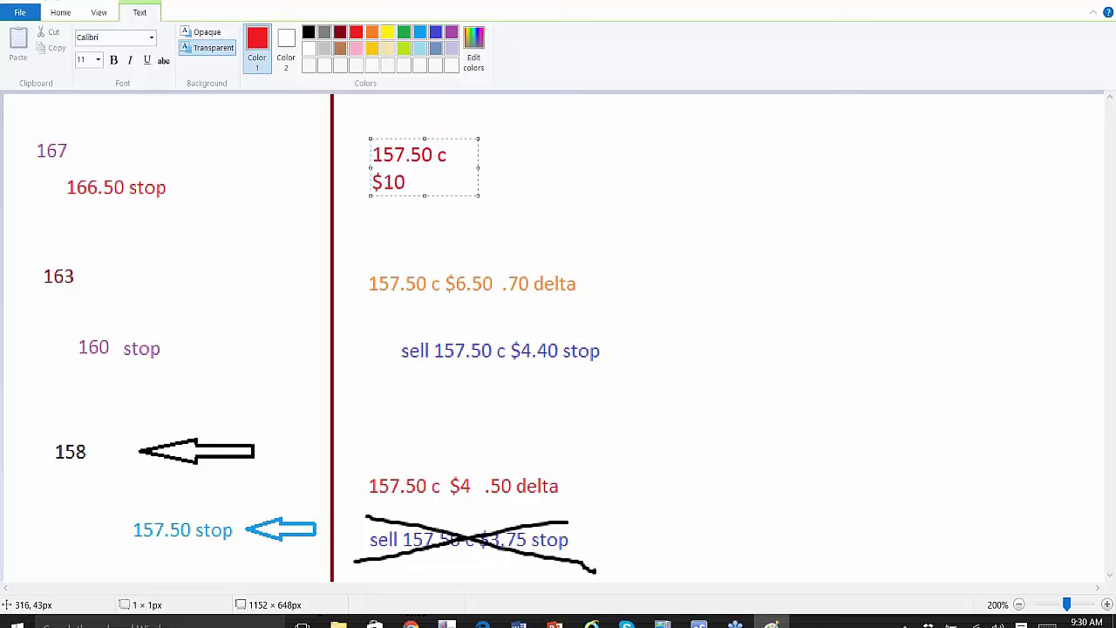
type(" 95 delta")
left_click(410, 185)
type(".95")
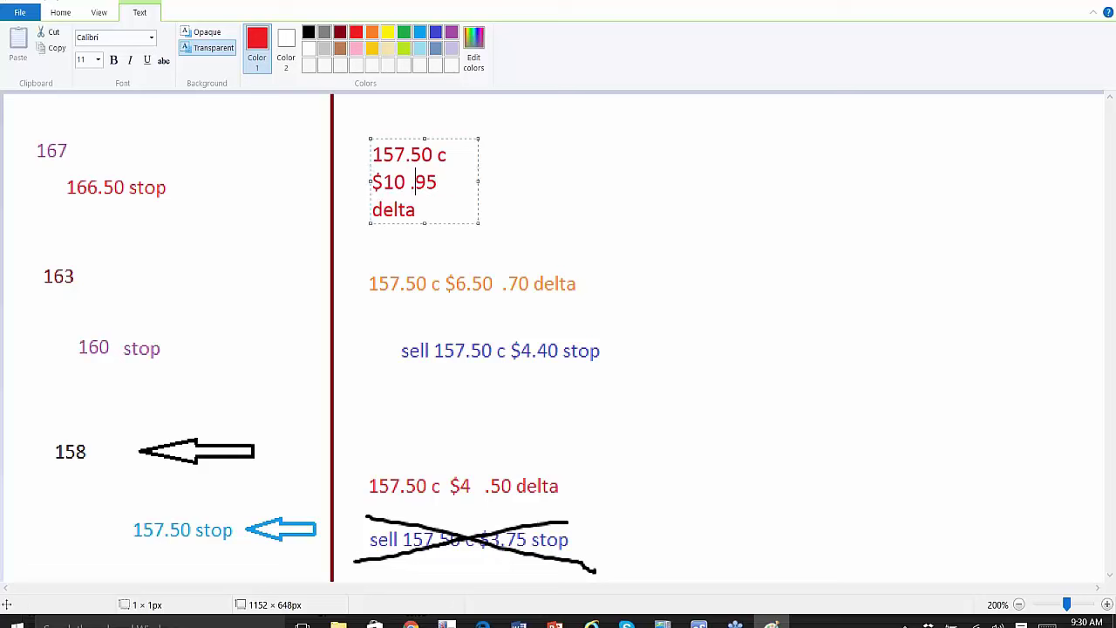
Widen the red $10 label's text box to fit one line and add extra spaces around the $10 price.
left_click_drag(478, 182, 643, 180)
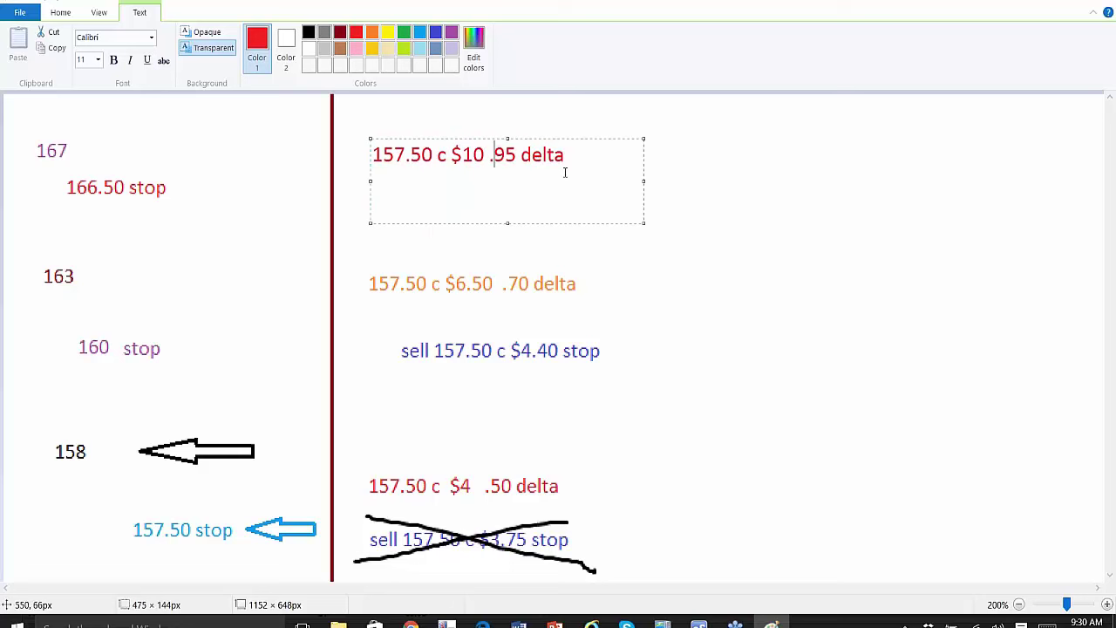
key("Left")
key("Left")
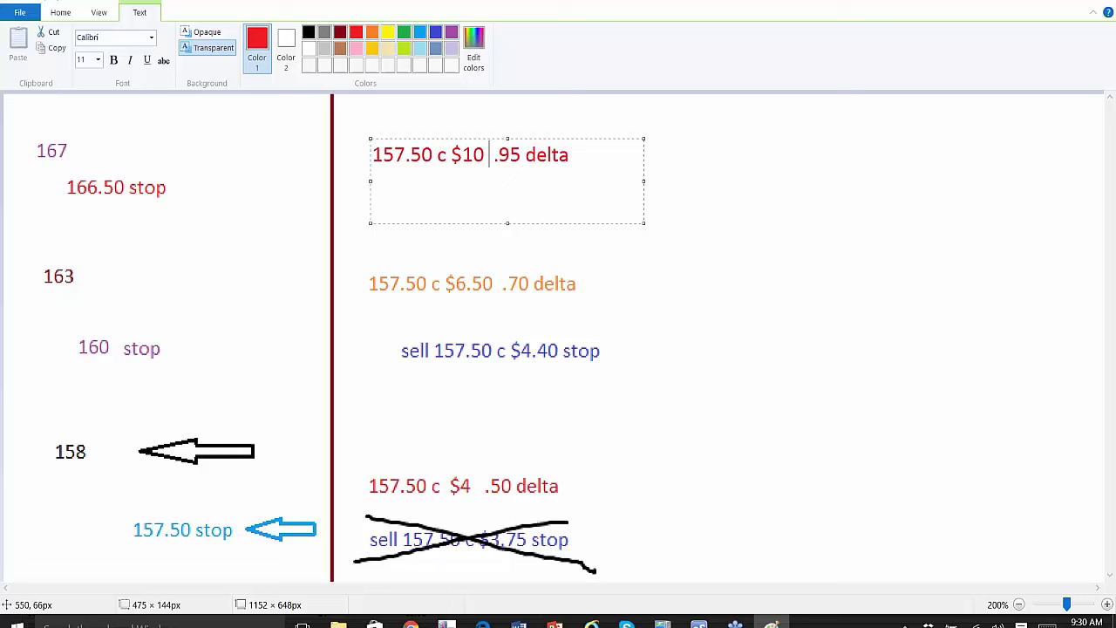
left_click(449, 154)
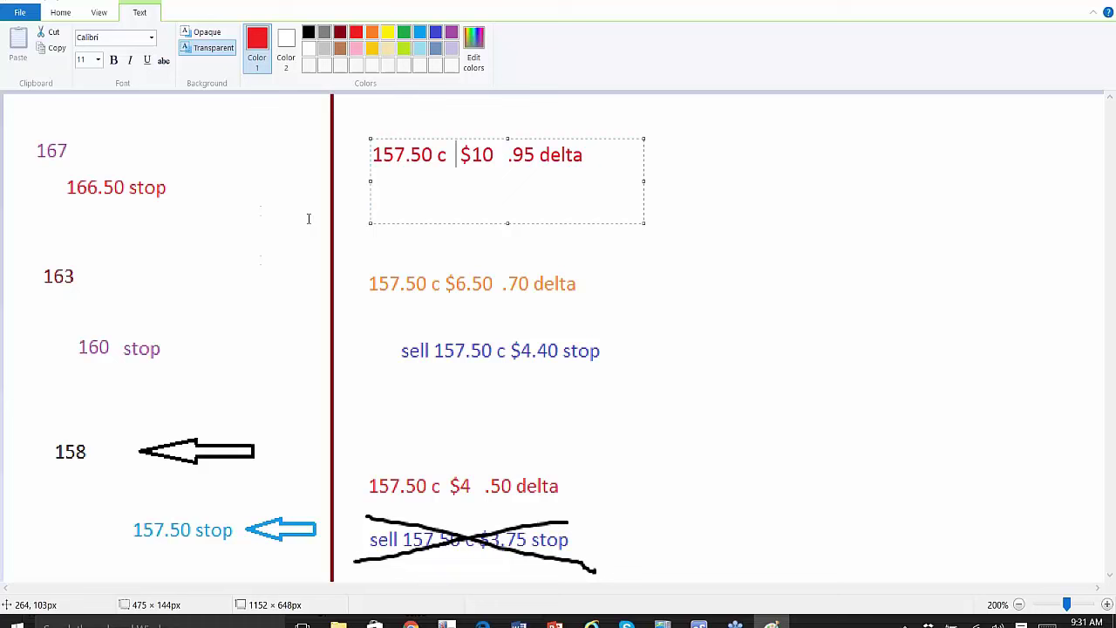
Cross out the "sell 157.50 c $4.40 stop" label with a red brush X.
left_click(61, 17)
left_click(440, 337)
left_click_drag(413, 329, 534, 381)
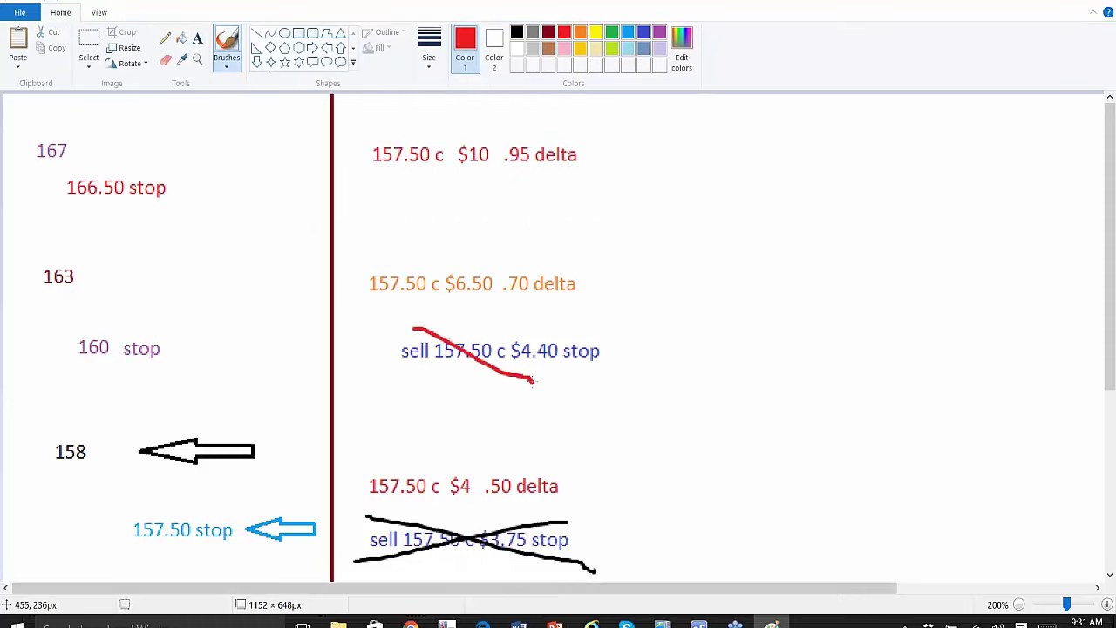
left_click_drag(403, 389, 594, 322)
Add a light blue label reading "sell 157 .50 c $9.50" below the red $10 label, widening its text box to fit.
left_click(628, 35)
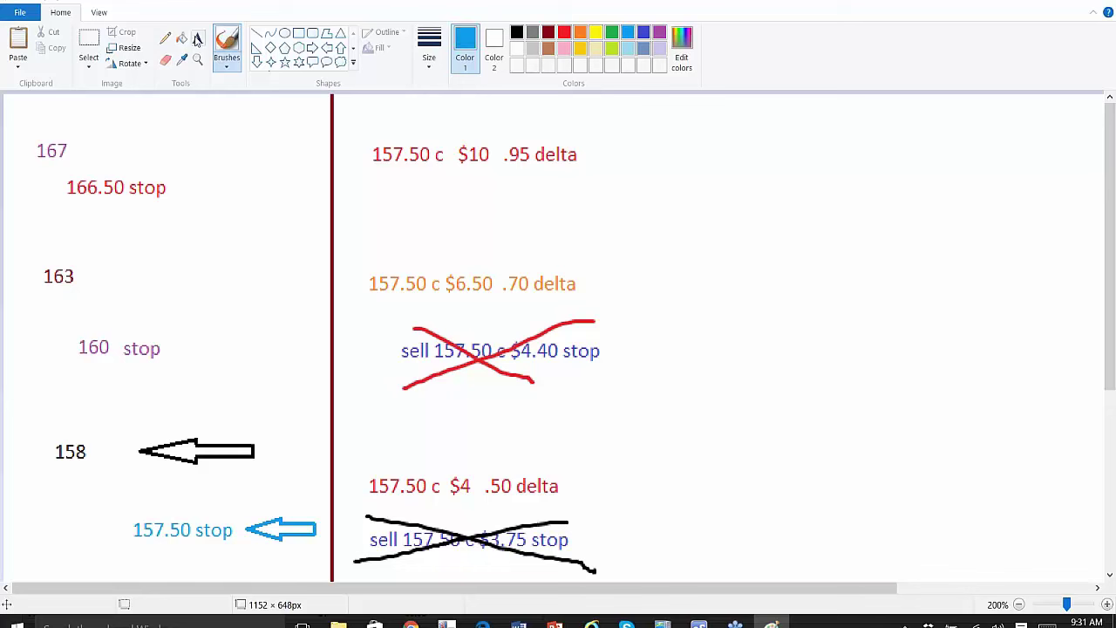
left_click(198, 38)
left_click(424, 203)
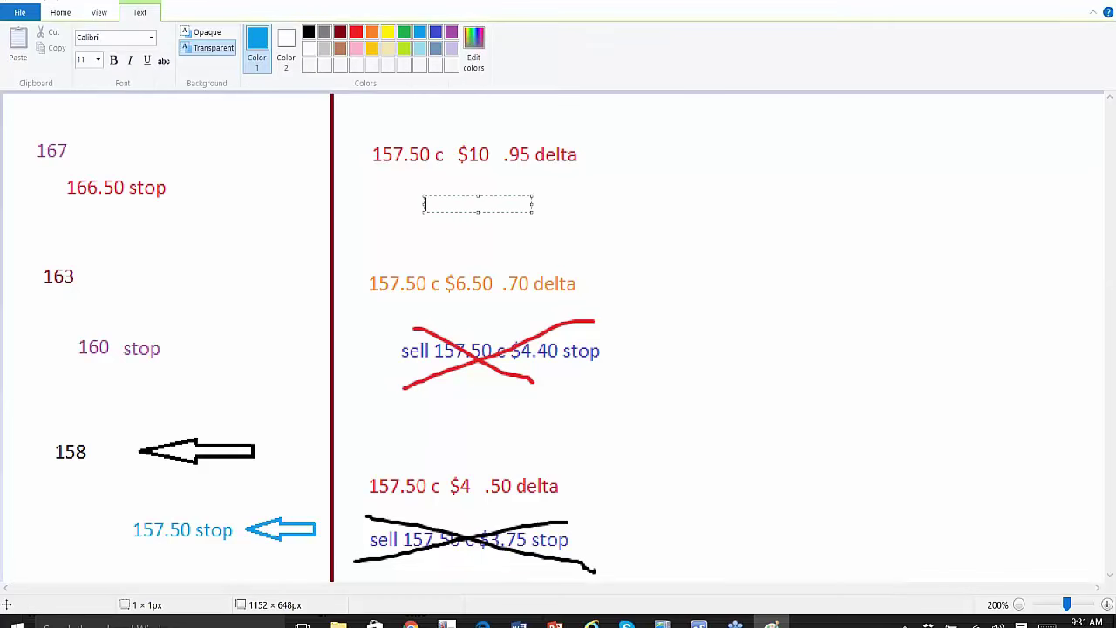
type("sell 157 ")
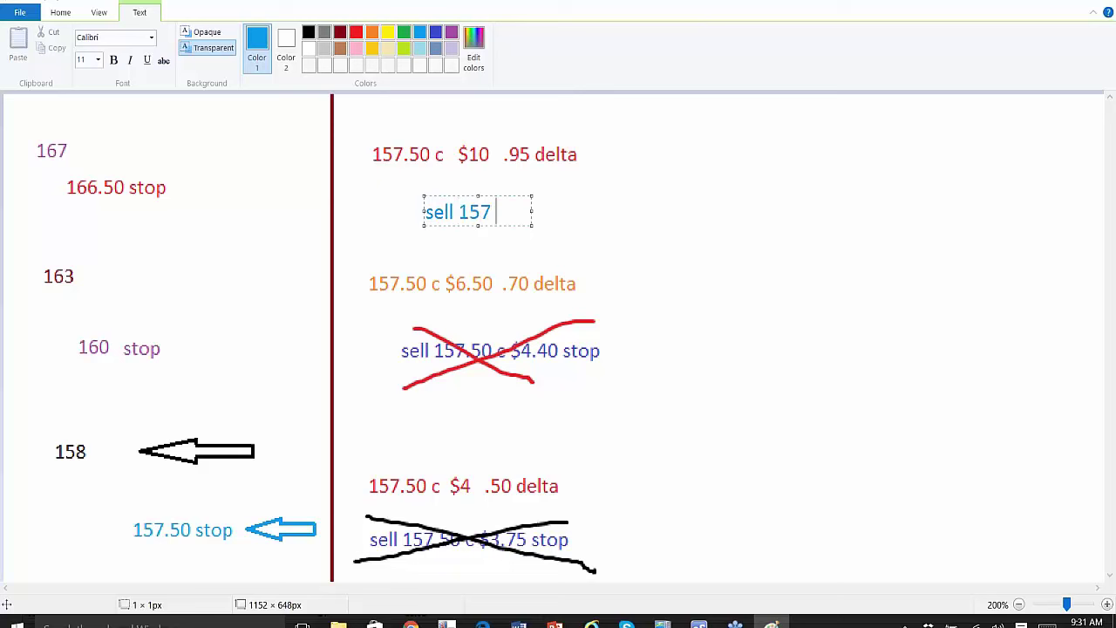
type(".50 c")
left_click_drag(534, 224, 609, 224)
type("$.95")
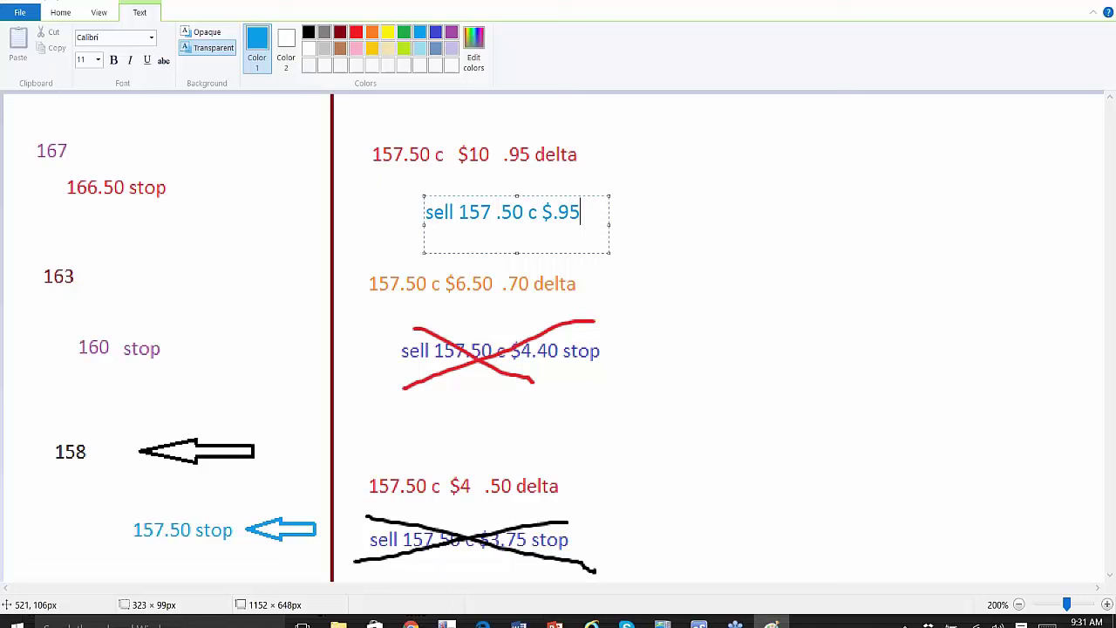
key("BackSpace")
key("BackSpace")
key("BackSpace")
type("9.50")
Start closing the drawing and cancel at the save prompt.
left_click(1107, 6)
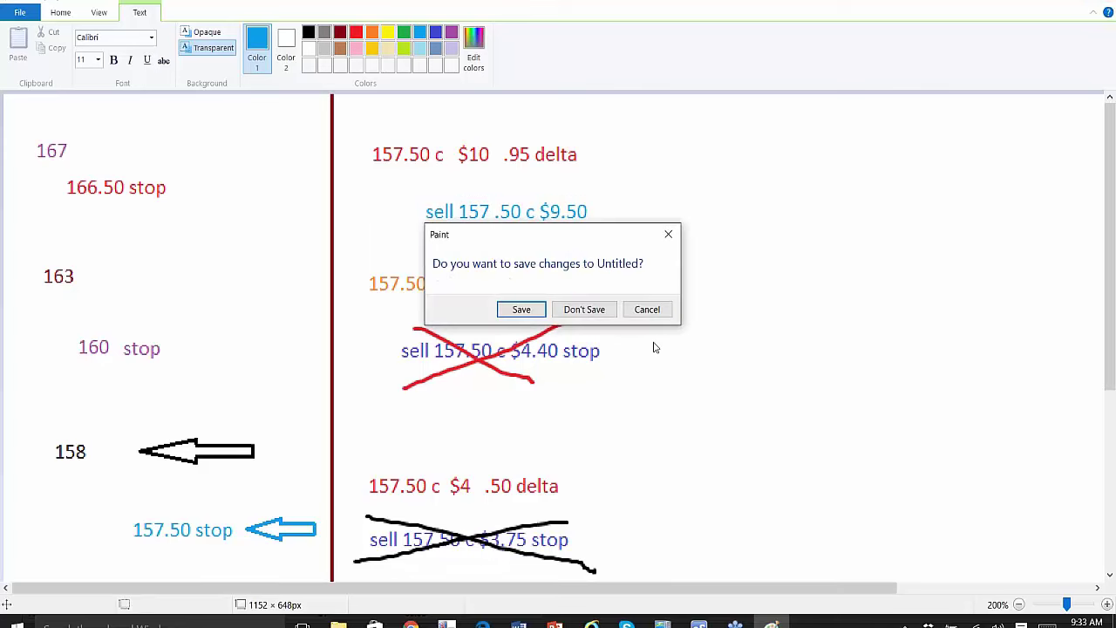
left_click(663, 315)
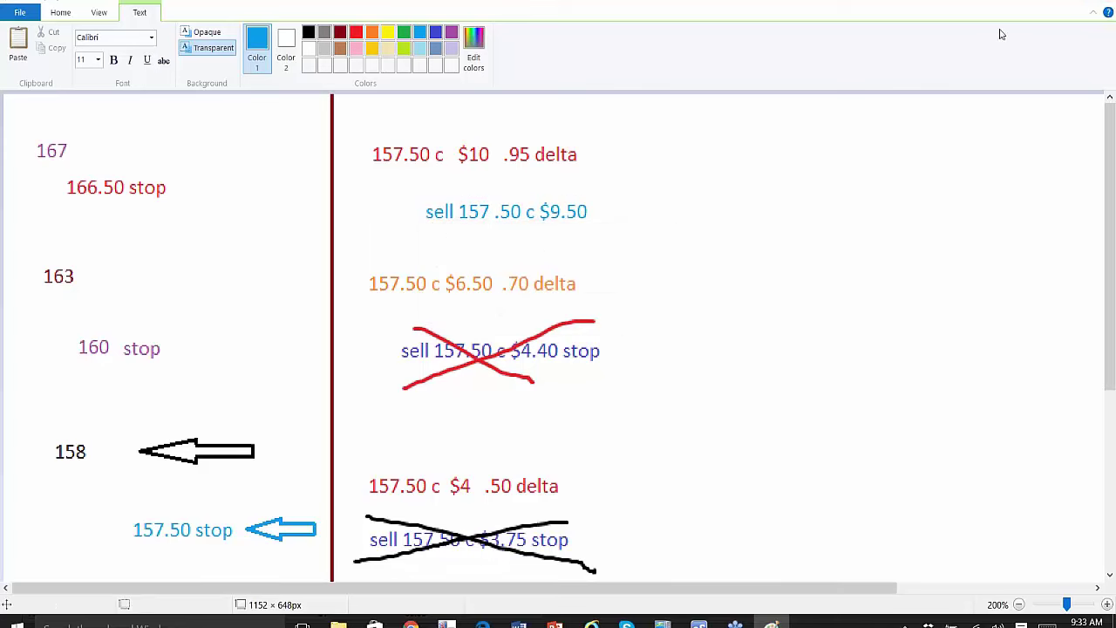